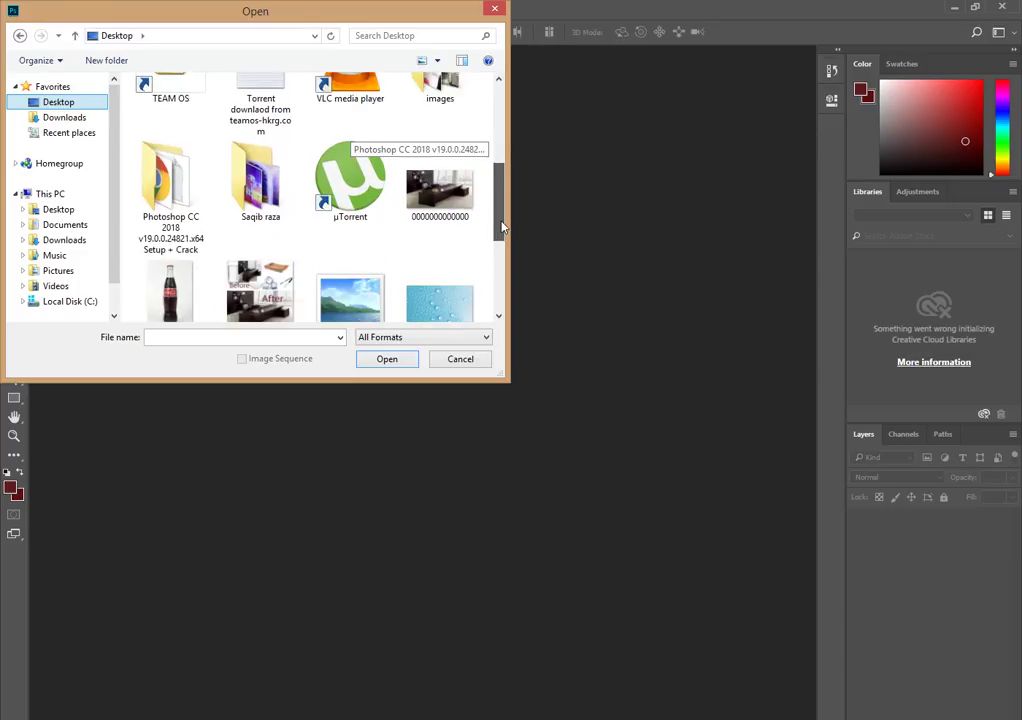
# Open the bottle image 81nwfjCQL-L._SL1500_ and the water-drop image download (1) from the Desktop together.
pyautogui.click(170, 250)
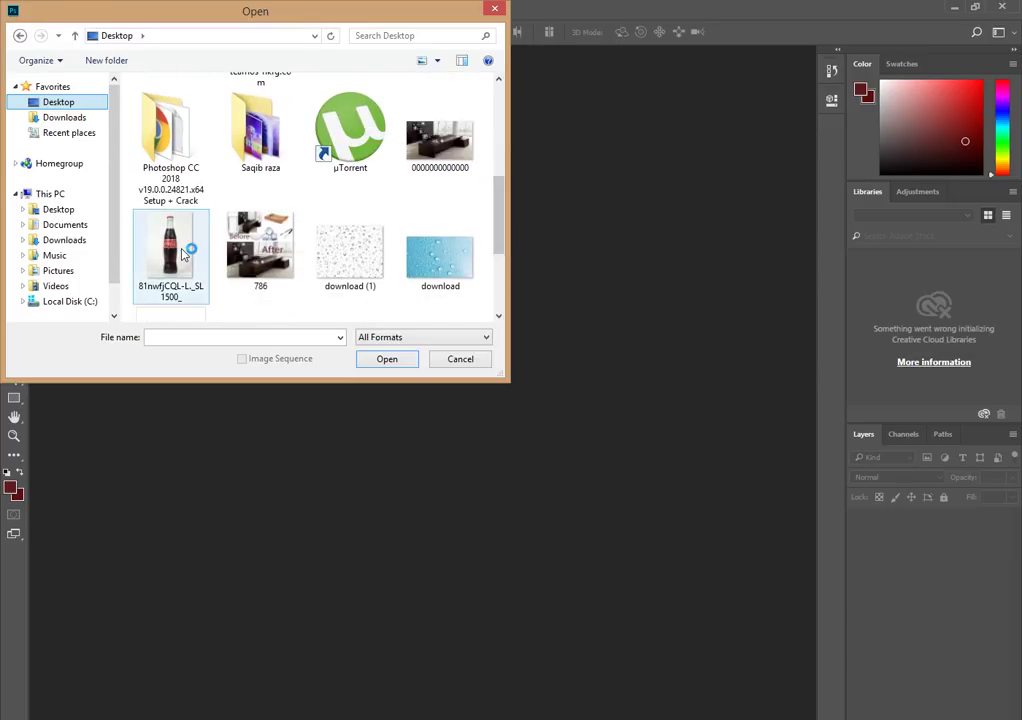
pyautogui.keyDown('ctrl'); pyautogui.click(345, 262); pyautogui.keyUp('ctrl')
pyautogui.click(387, 359)
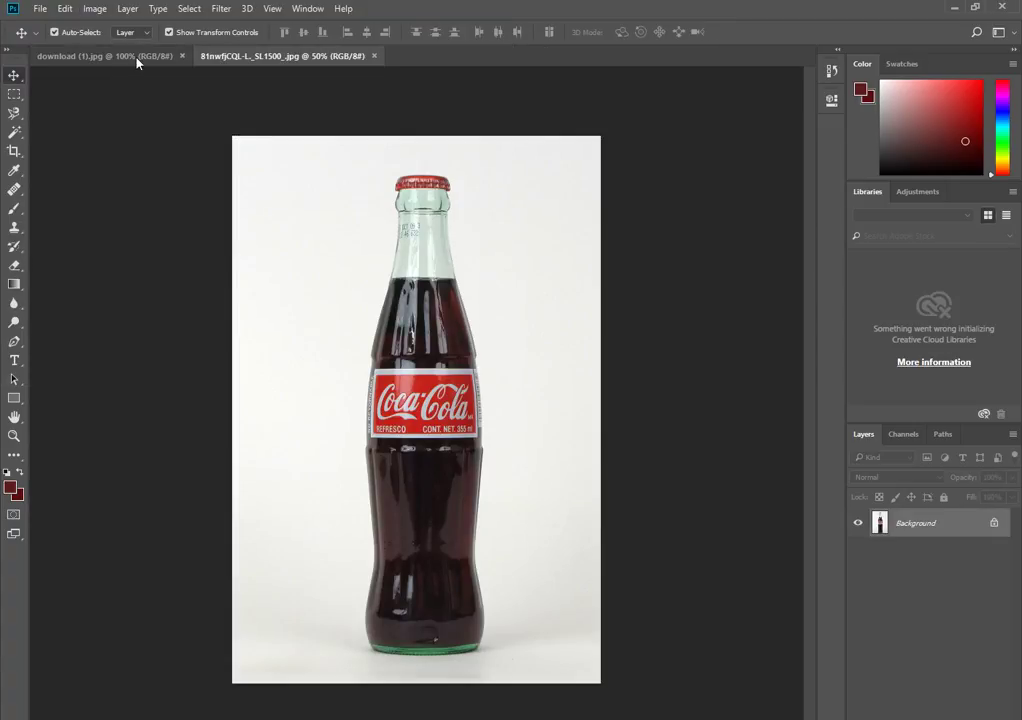
# Select the whole Coca-Cola bottle by tracing its outline with the Magnetic Lasso, closing the path at the cap.
pyautogui.click(14, 113)
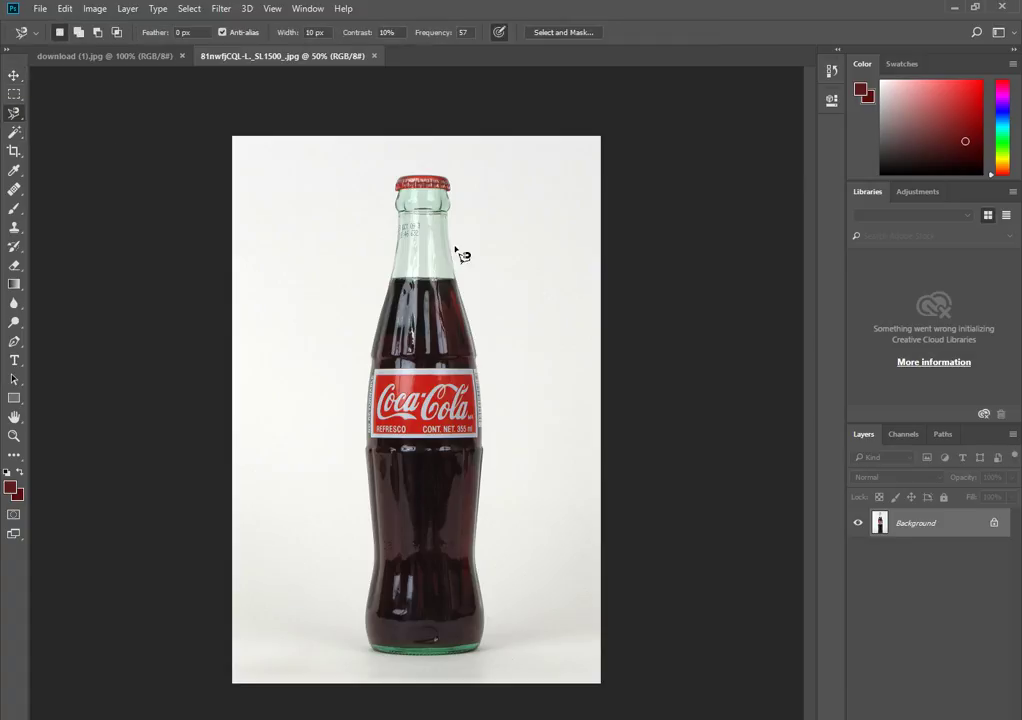
pyautogui.scroll(5, 462, 254)
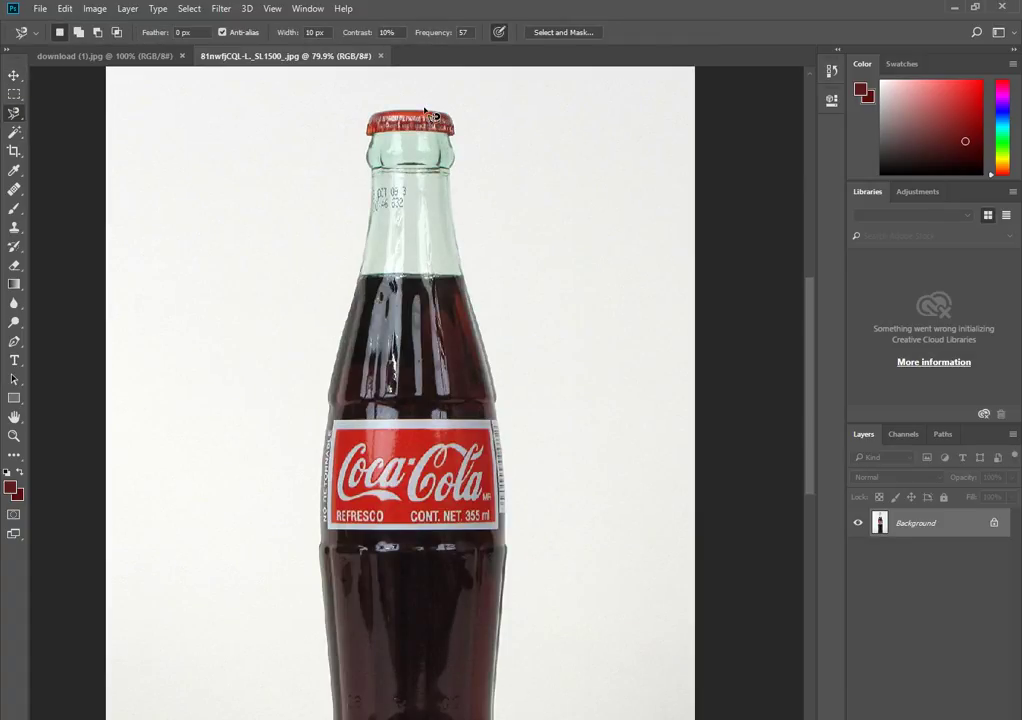
pyautogui.click(424, 110)
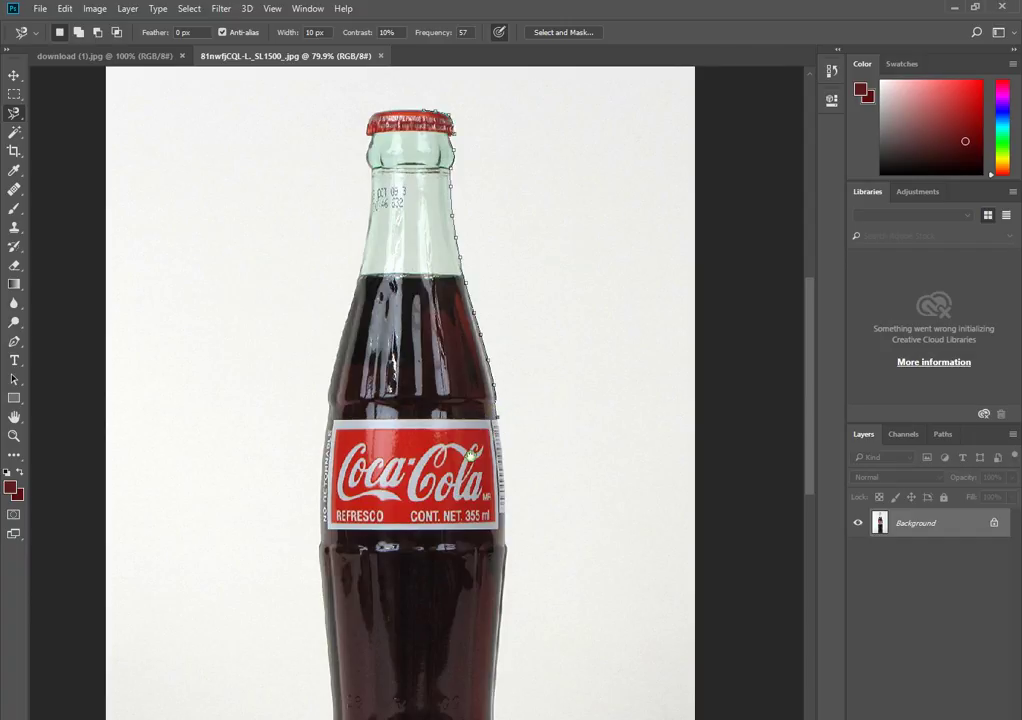
pyautogui.moveTo(504, 426); pyautogui.dragTo(492, 261)
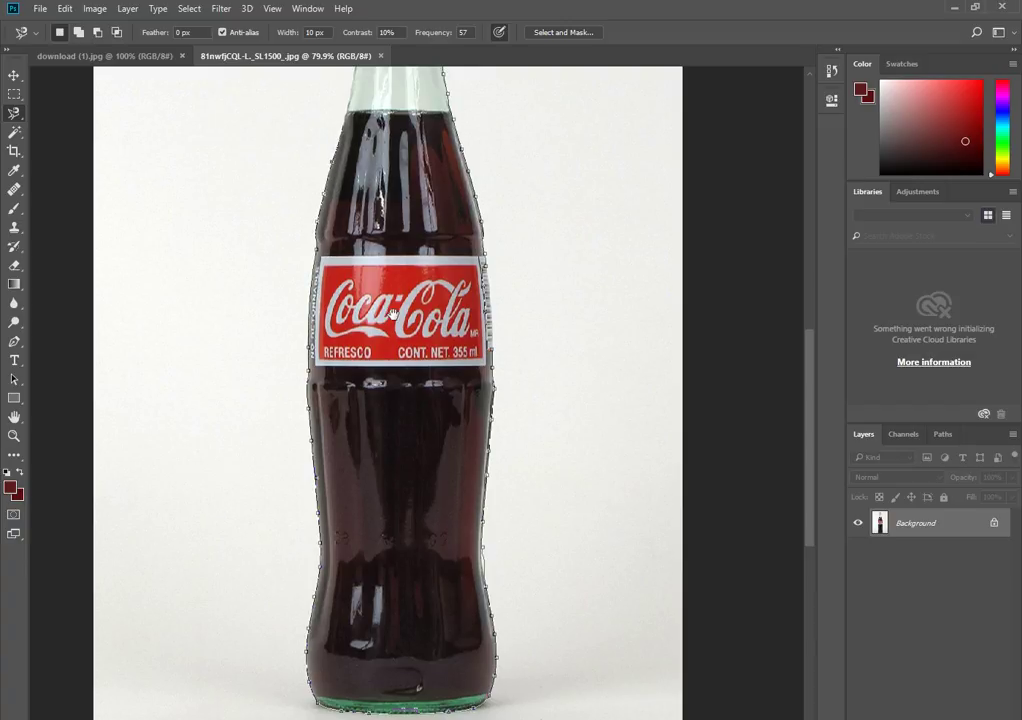
pyautogui.scroll(5, 393, 315)
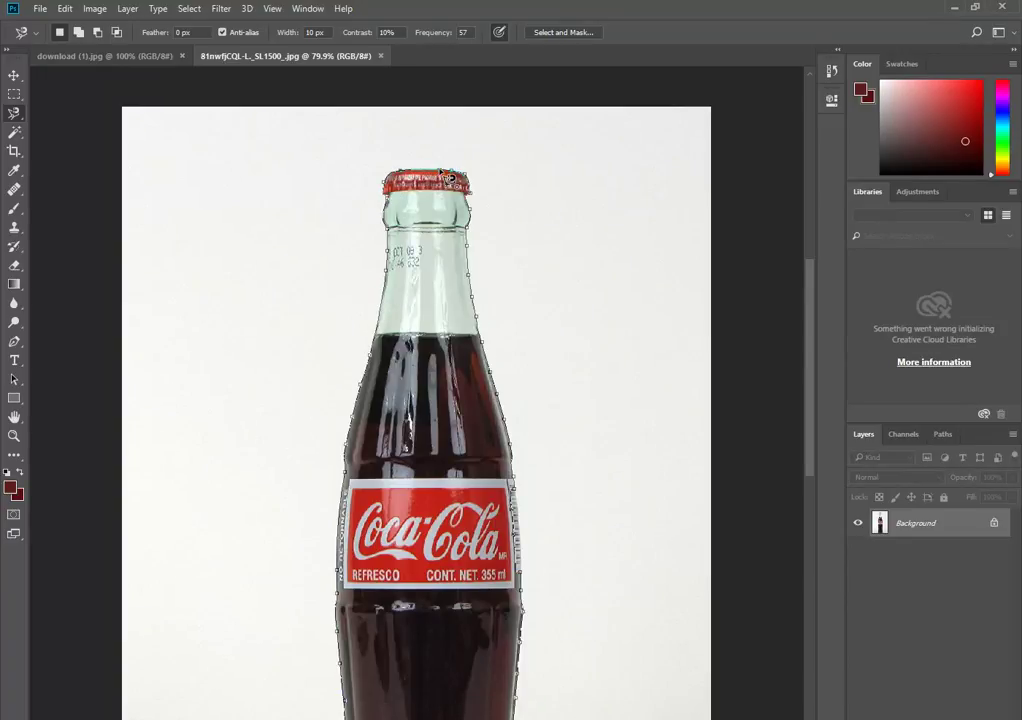
pyautogui.click(440, 168)
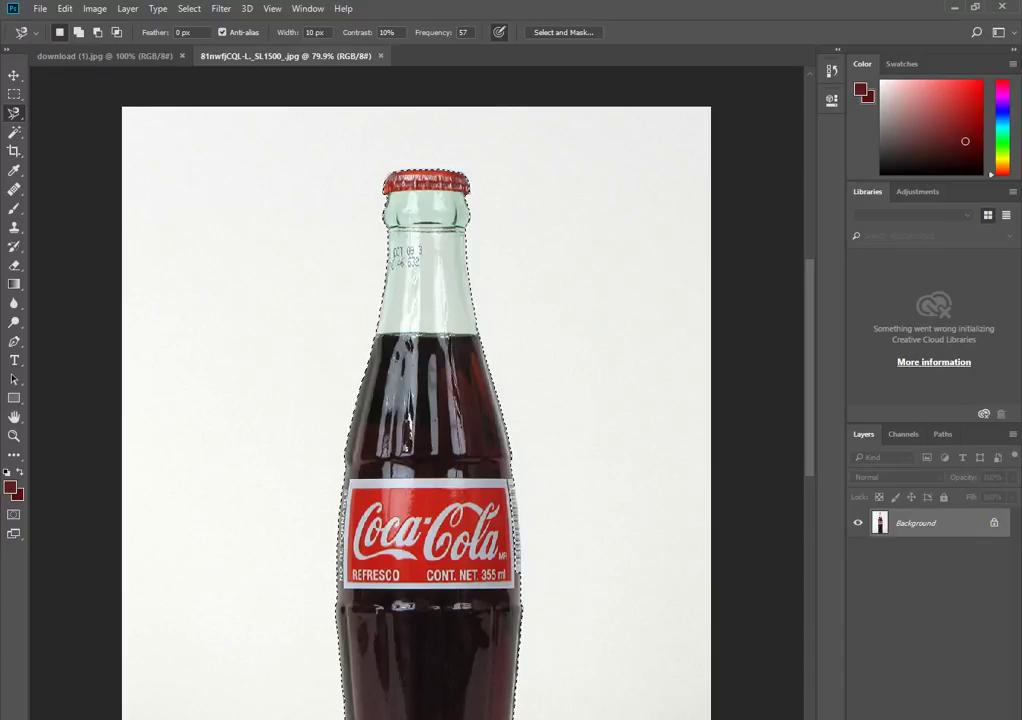
# Unlock the bottle photo's Background layer to make it a regular layer, leaving its layer style settings at their defaults.
pyautogui.click(994, 523)
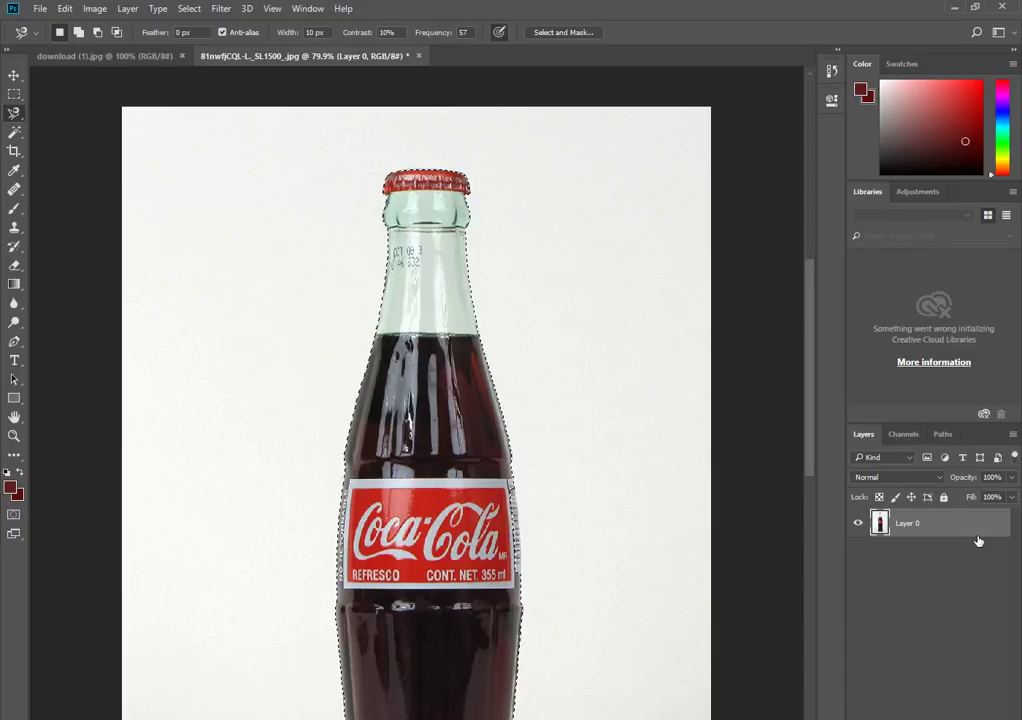
pyautogui.hotkey('ctrl', 'z')
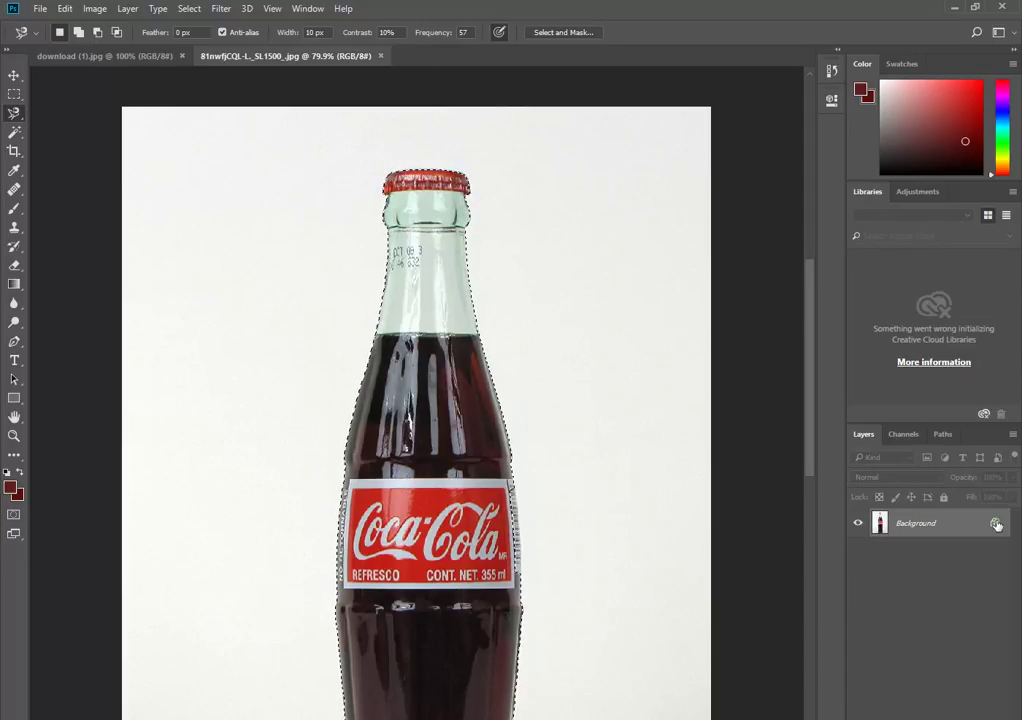
pyautogui.click(997, 523)
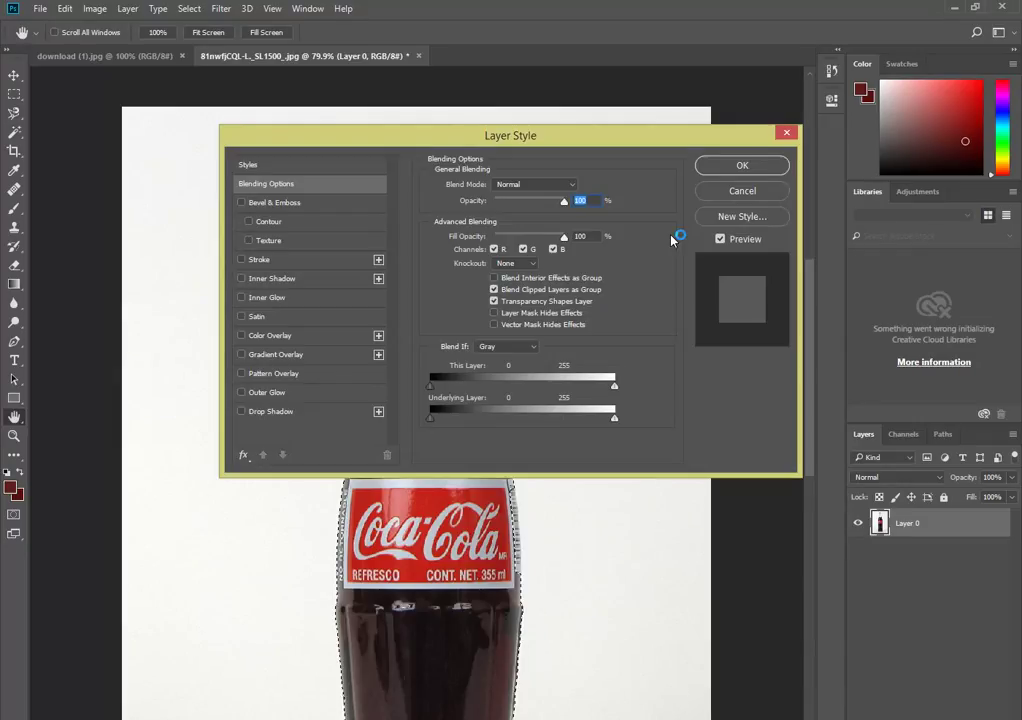
pyautogui.click(740, 167)
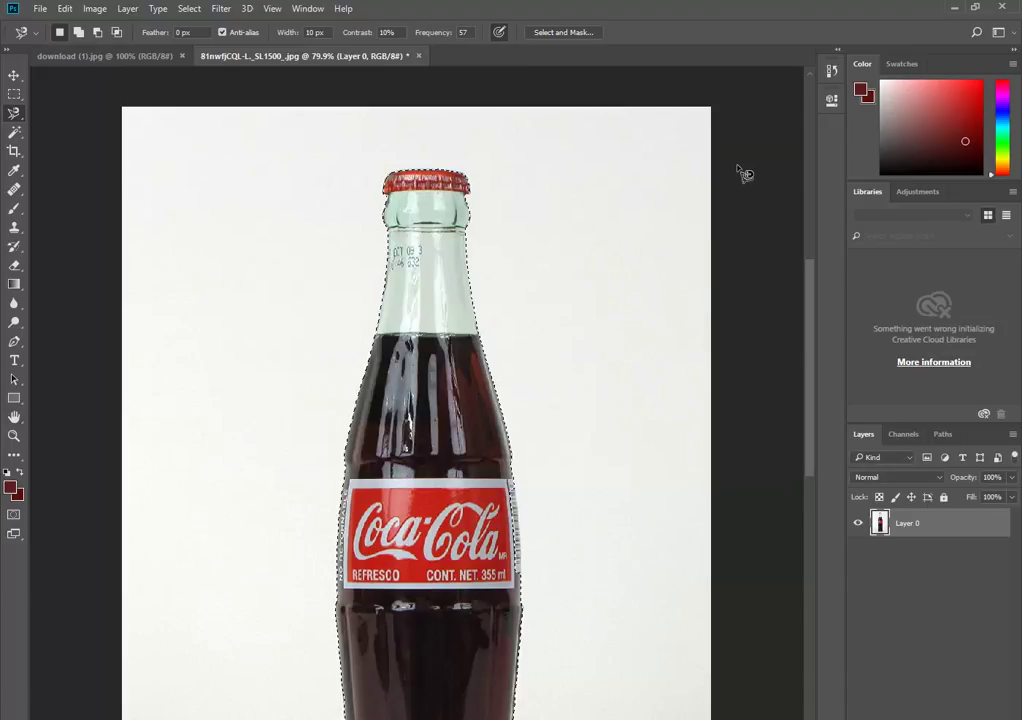
# Feather the bottle selection by 1 pixel and copy the selected bottle onto its own new layer.
pyautogui.rightClick(396, 340)
pyautogui.click(437, 382)
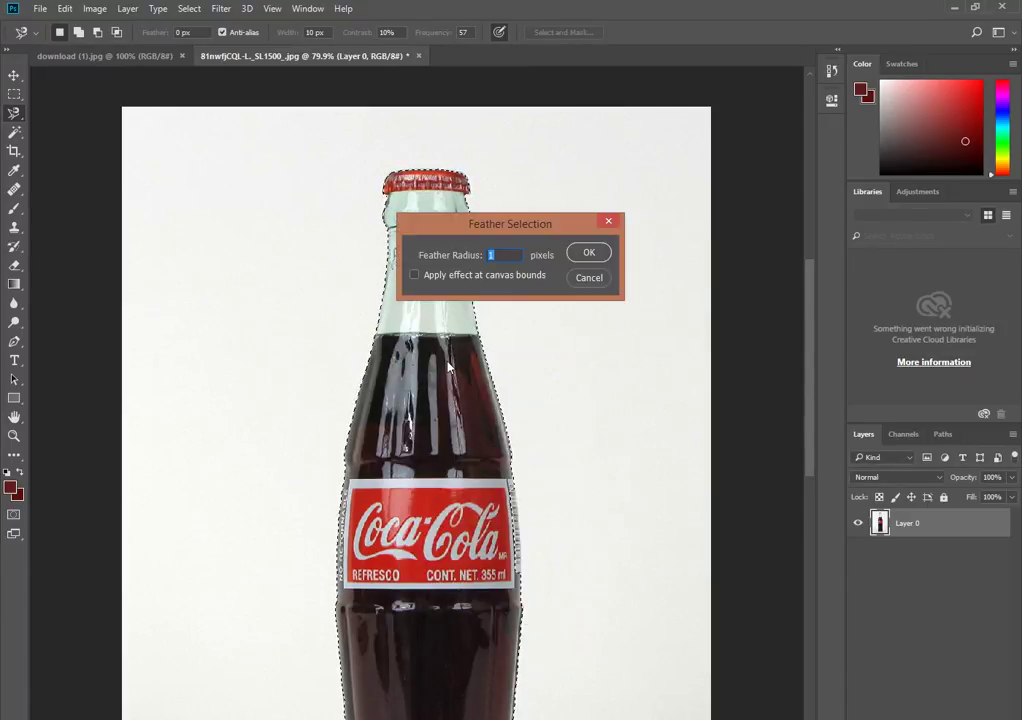
pyautogui.click(587, 254)
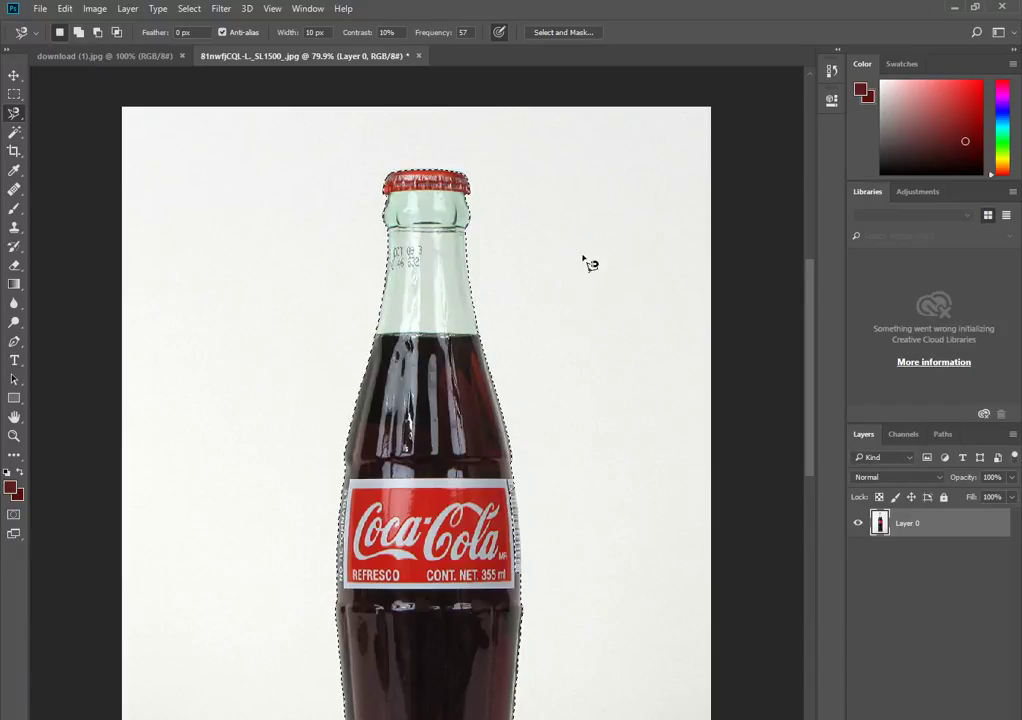
pyautogui.hotkey('ctrl', 'j')
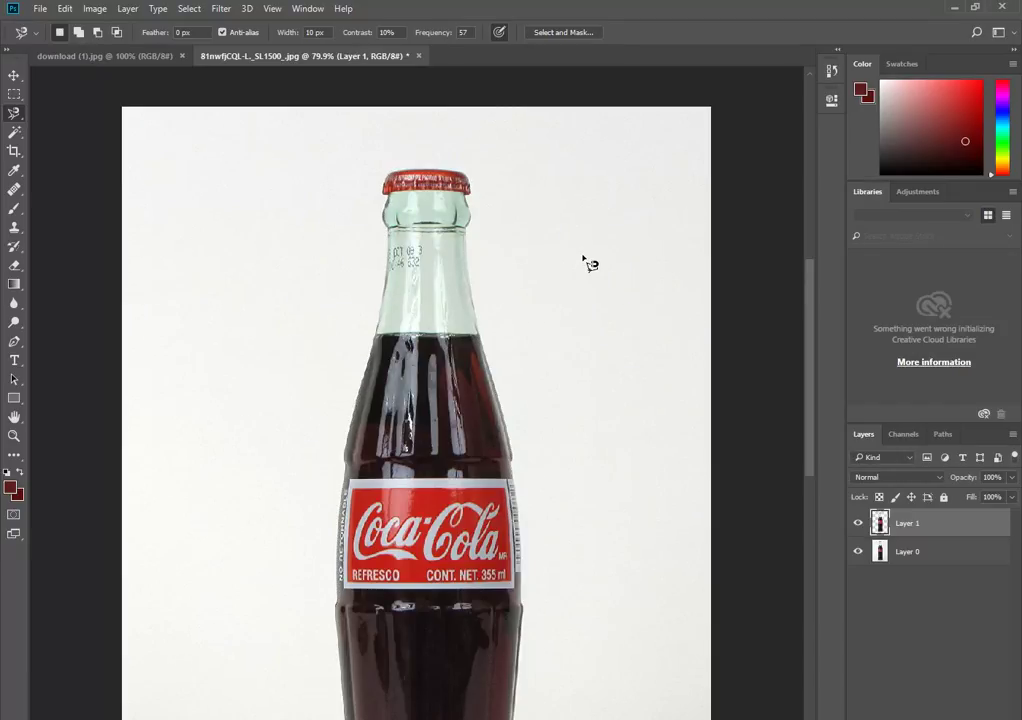
# Move the water-drop image from the download (1).jpg document into the bottle document as a new layer.
pyautogui.click(160, 57)
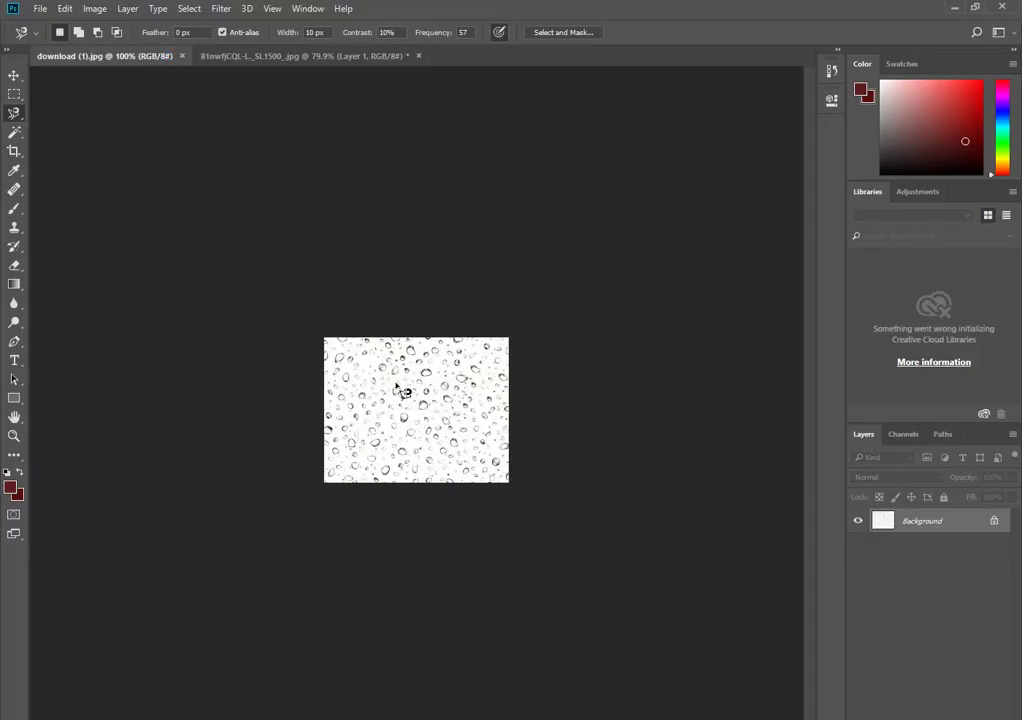
pyautogui.click(12, 76)
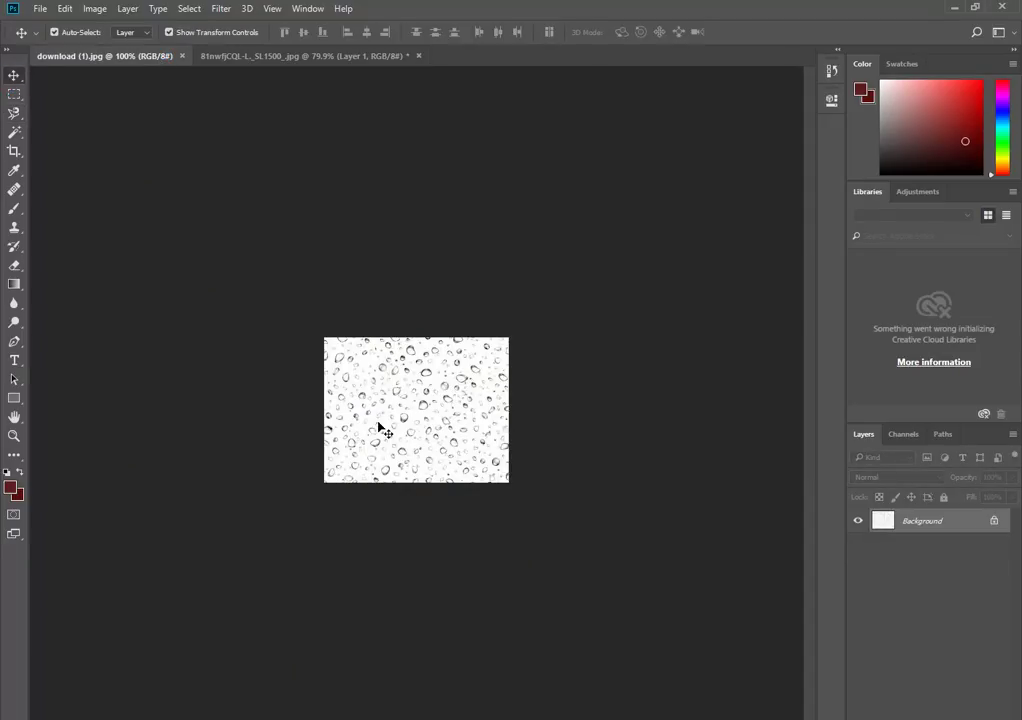
pyautogui.moveTo(376, 417); pyautogui.dragTo(374, 318)
# Stretch the water-drop layer to about 141.5% width and 577% height over the bottle from neck to base, and apply the transformation.
pyautogui.hotkey('ctrl', '0')
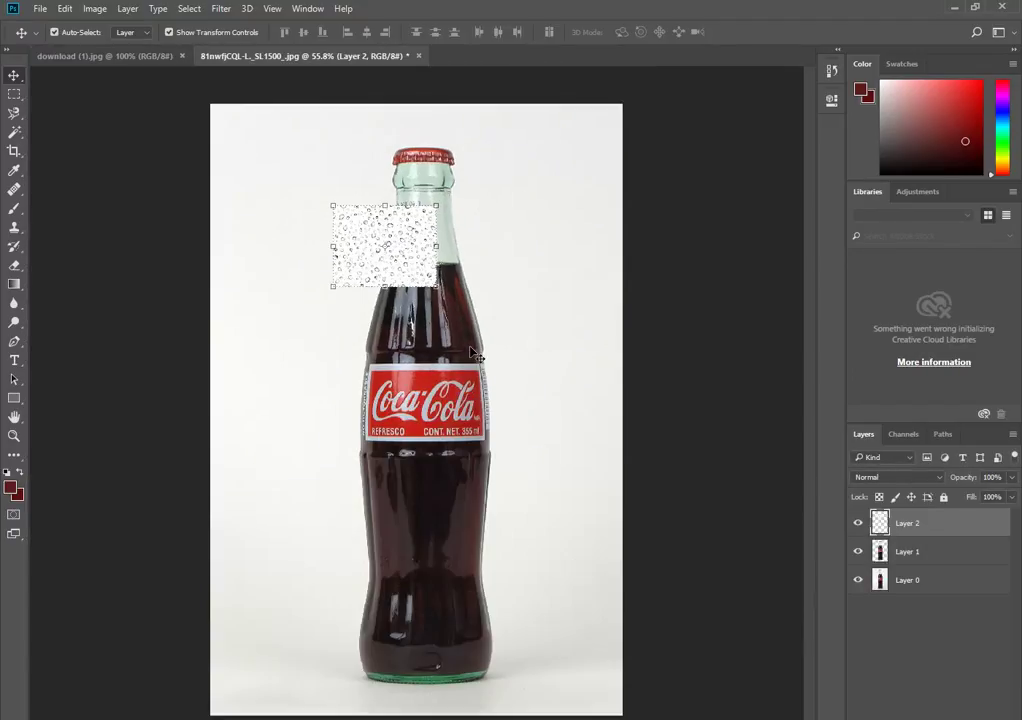
pyautogui.scroll(-2, 475, 353)
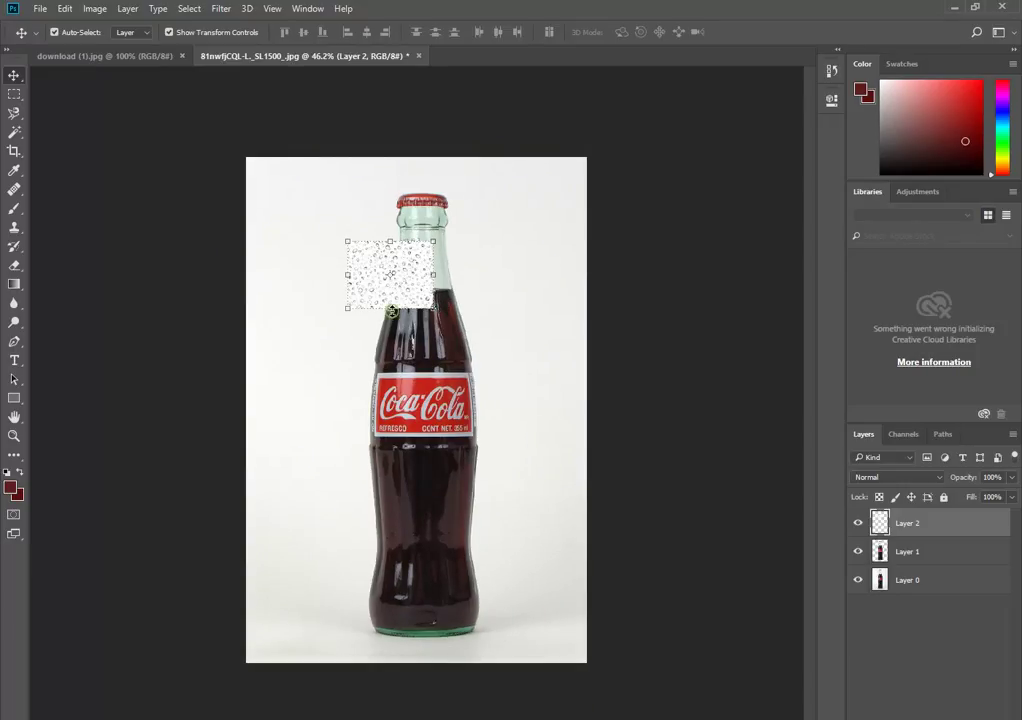
pyautogui.moveTo(390, 308); pyautogui.dragTo(414, 632)
pyautogui.scroll(1, 383, 421)
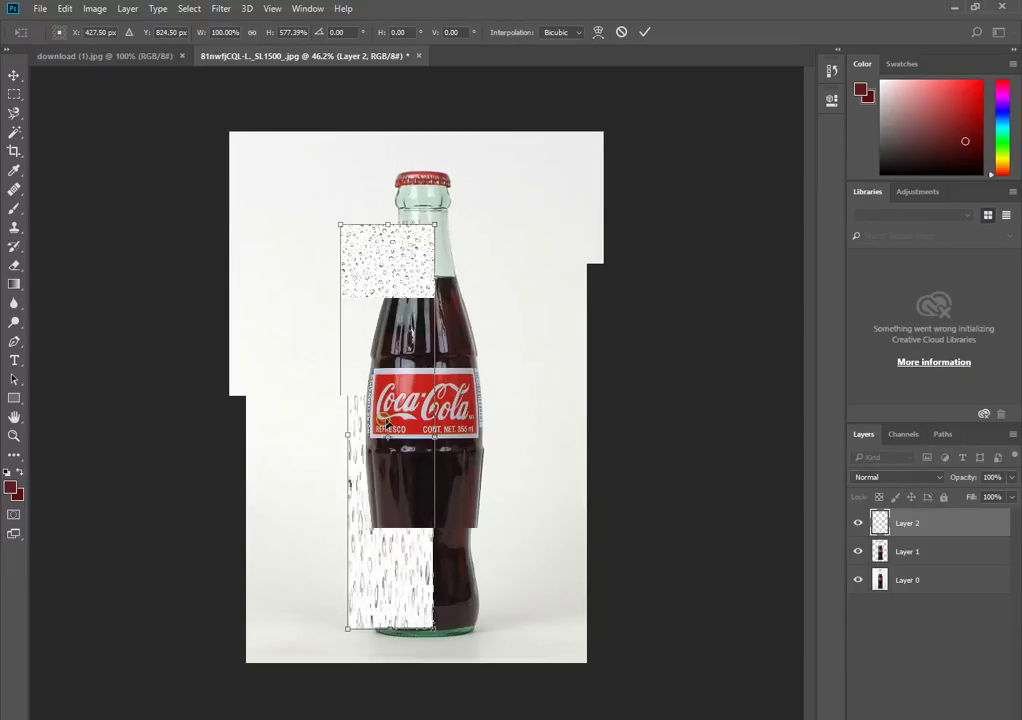
pyautogui.moveTo(395, 428); pyautogui.dragTo(500, 450)
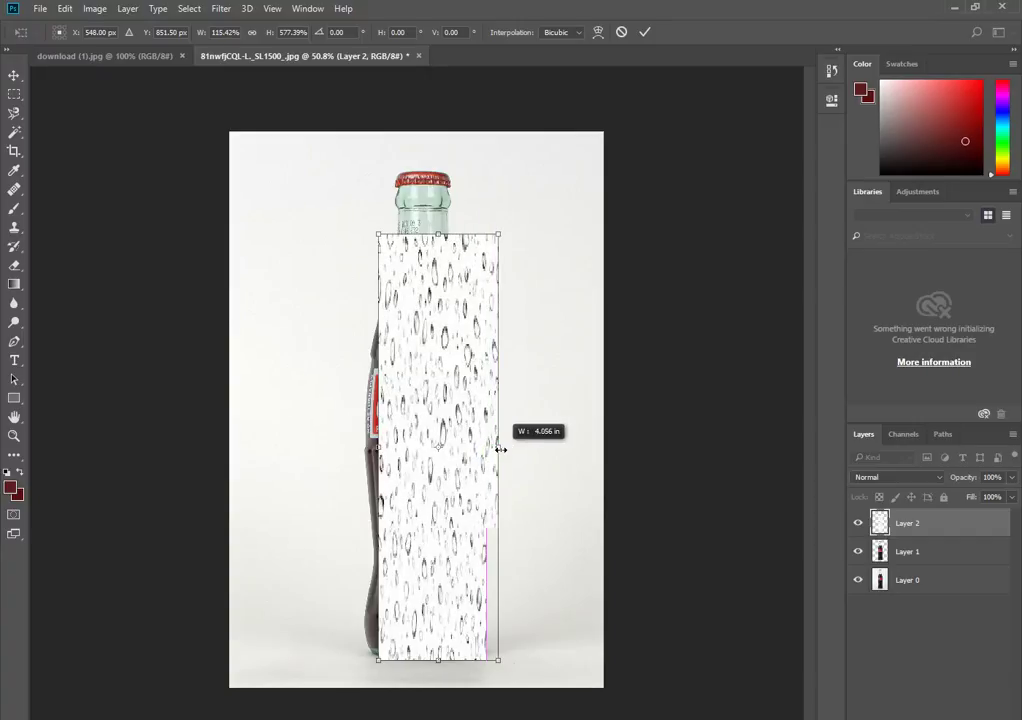
pyautogui.moveTo(378, 447); pyautogui.dragTo(360, 451)
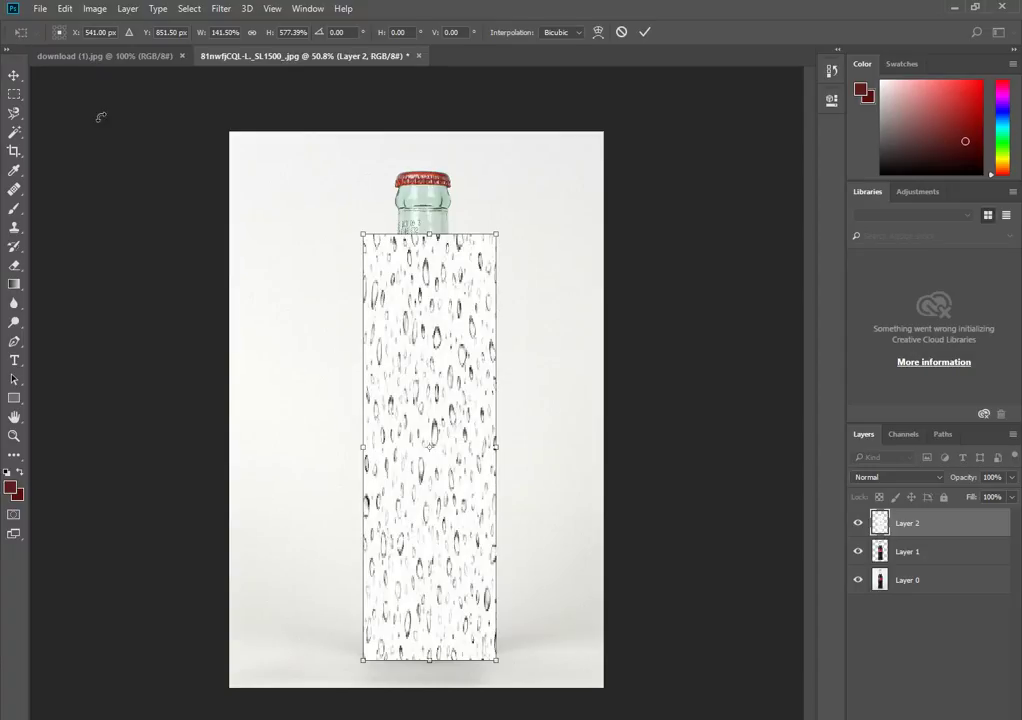
pyautogui.click(14, 77)
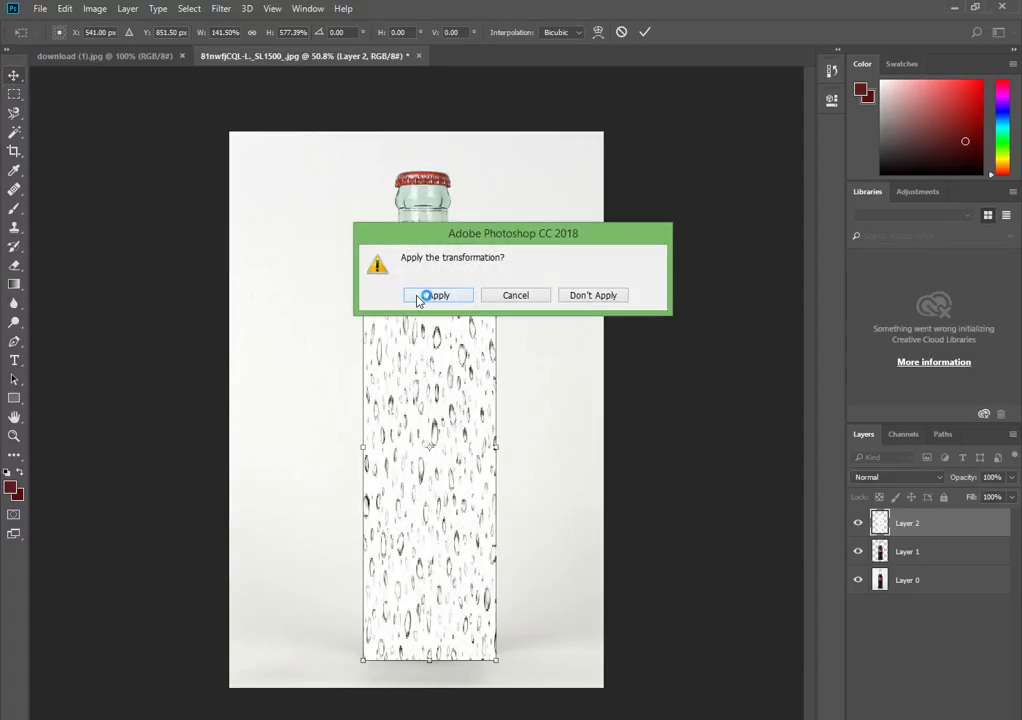
pyautogui.click(423, 293)
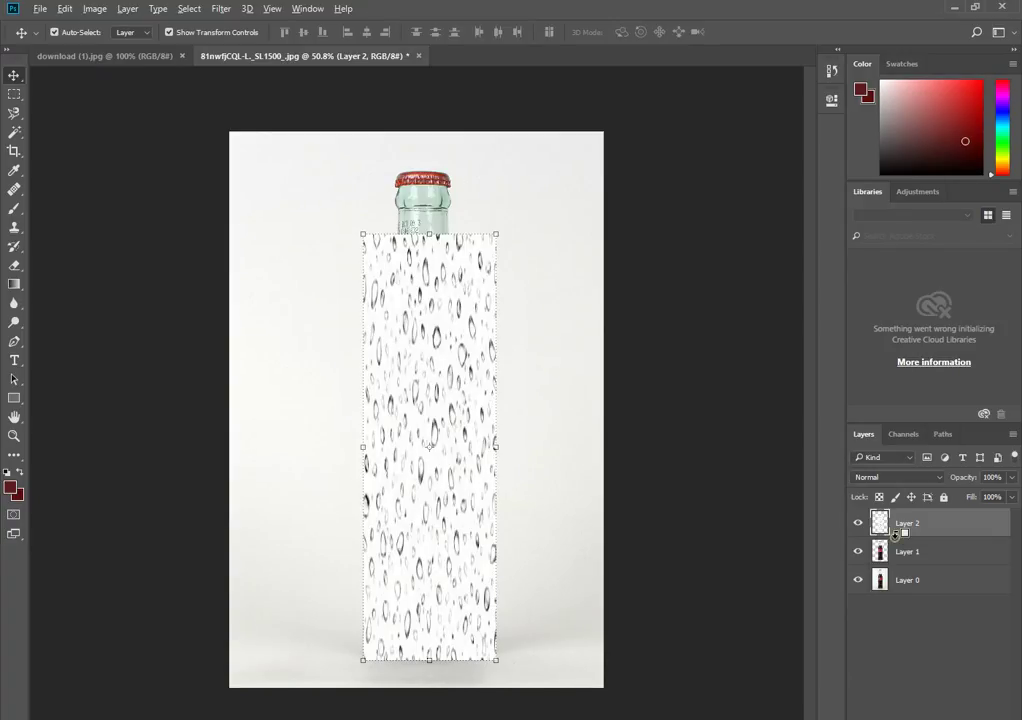
# Clip the water-drop layer to the cut-out bottle layer and set its blend mode to Multiply.
pyautogui.keyDown('alt'); pyautogui.click(895, 533); pyautogui.keyUp('alt')
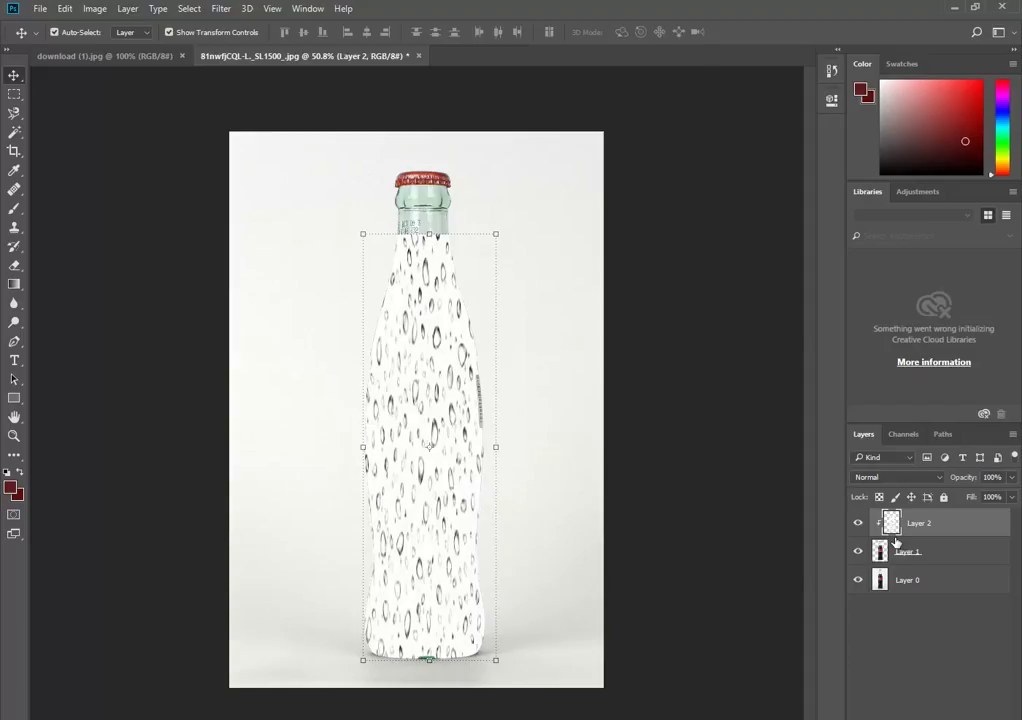
pyautogui.click(898, 480)
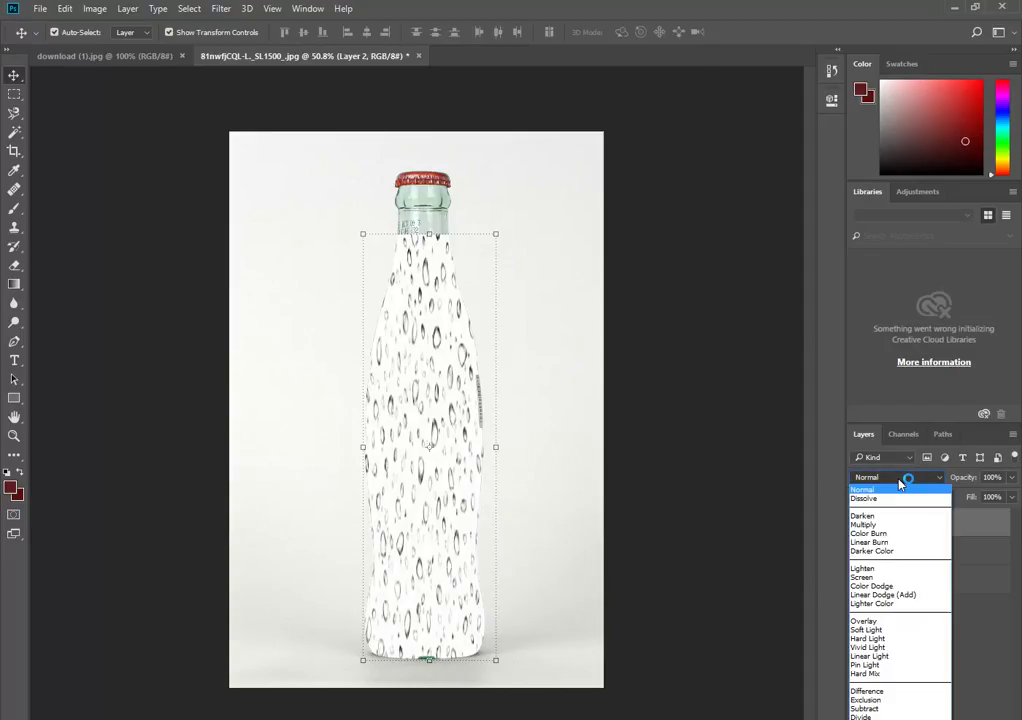
pyautogui.click(899, 482)
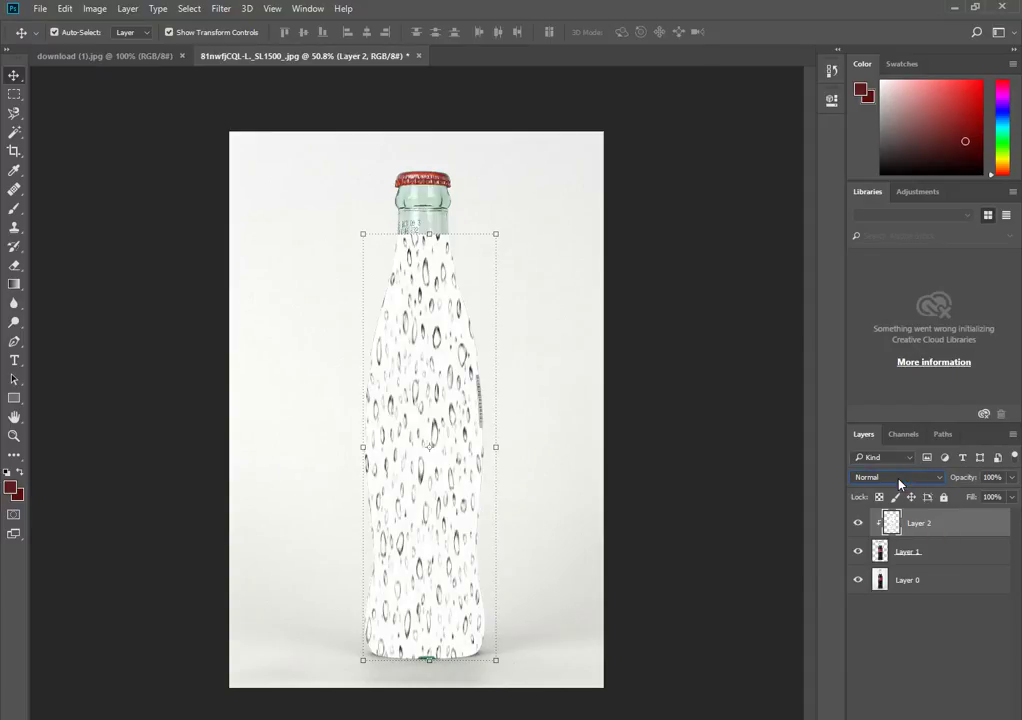
pyautogui.scroll(-1, 898, 483)
pyautogui.scroll(-1, 898, 483)
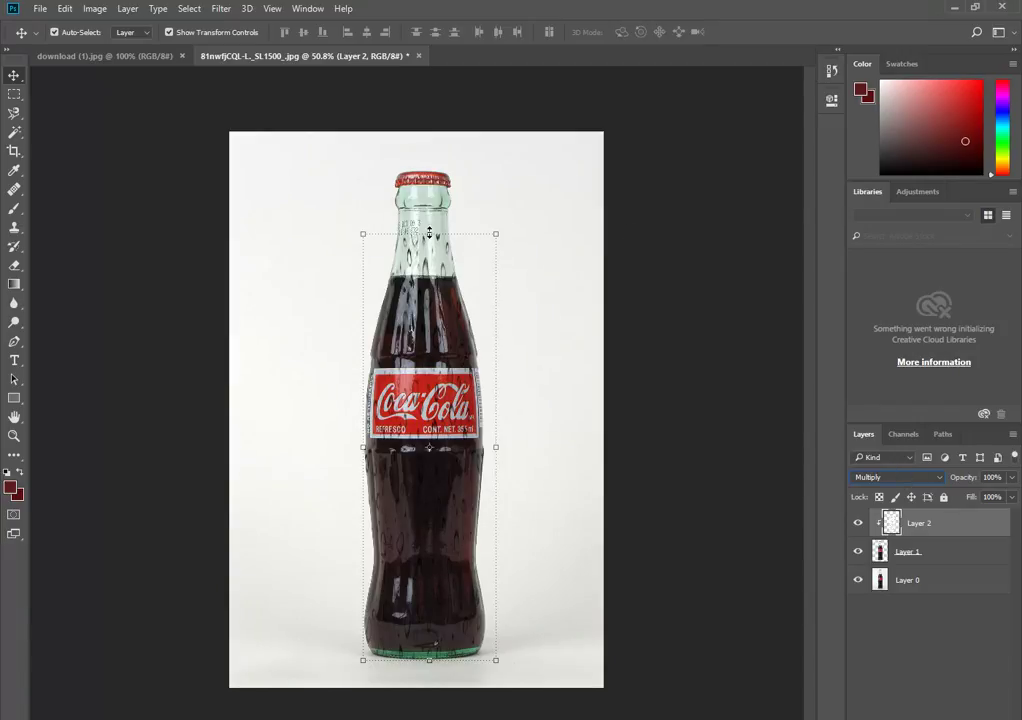
# Shrink the water-drop layer to about 90.43% height from its upper edge and nudge it down to a Y position of 936.50 px.
pyautogui.moveTo(429, 232); pyautogui.dragTo(425, 272)
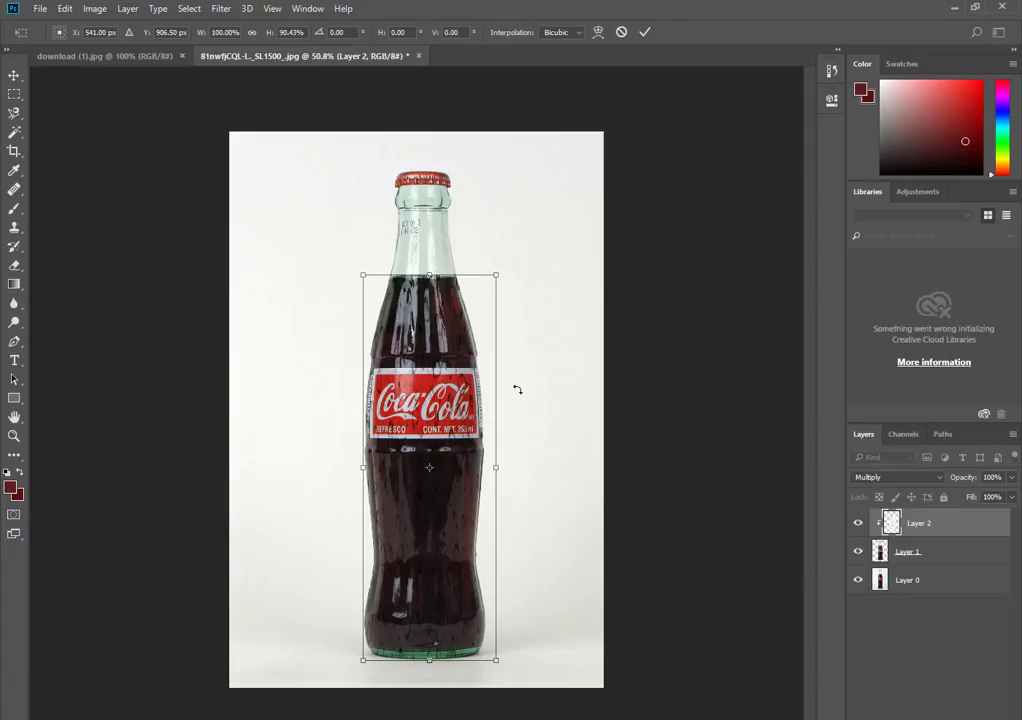
pyautogui.press('Down')
pyautogui.press('Down')
pyautogui.press('Down')
pyautogui.press('Down')
pyautogui.press('Down')
pyautogui.press('Down')
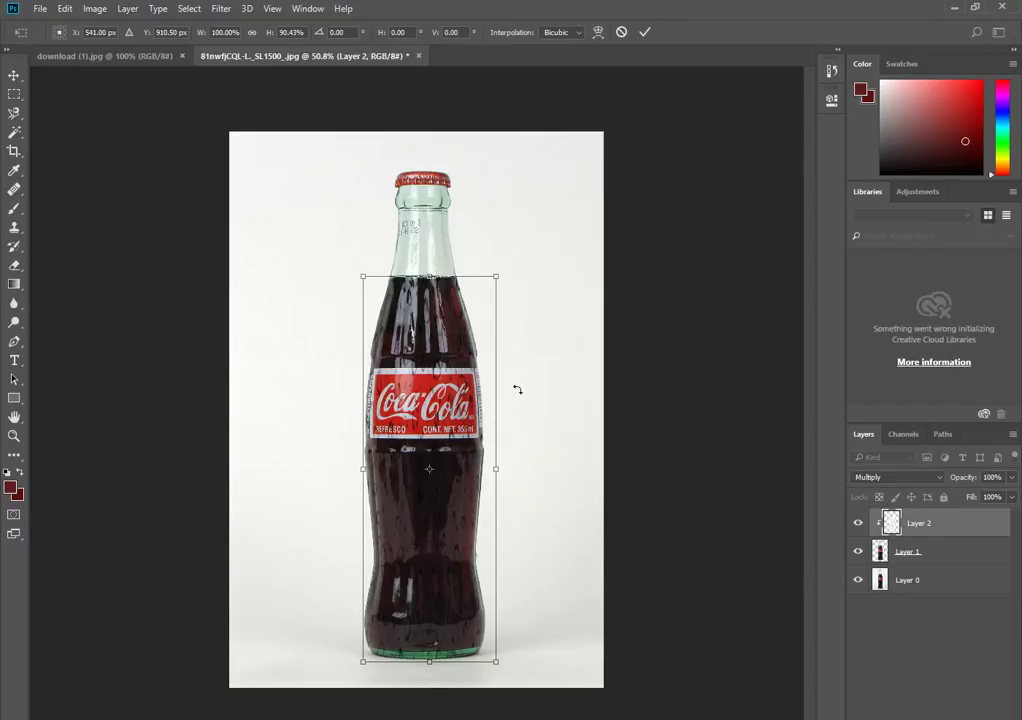
pyautogui.press('Down')
pyautogui.press('Down')
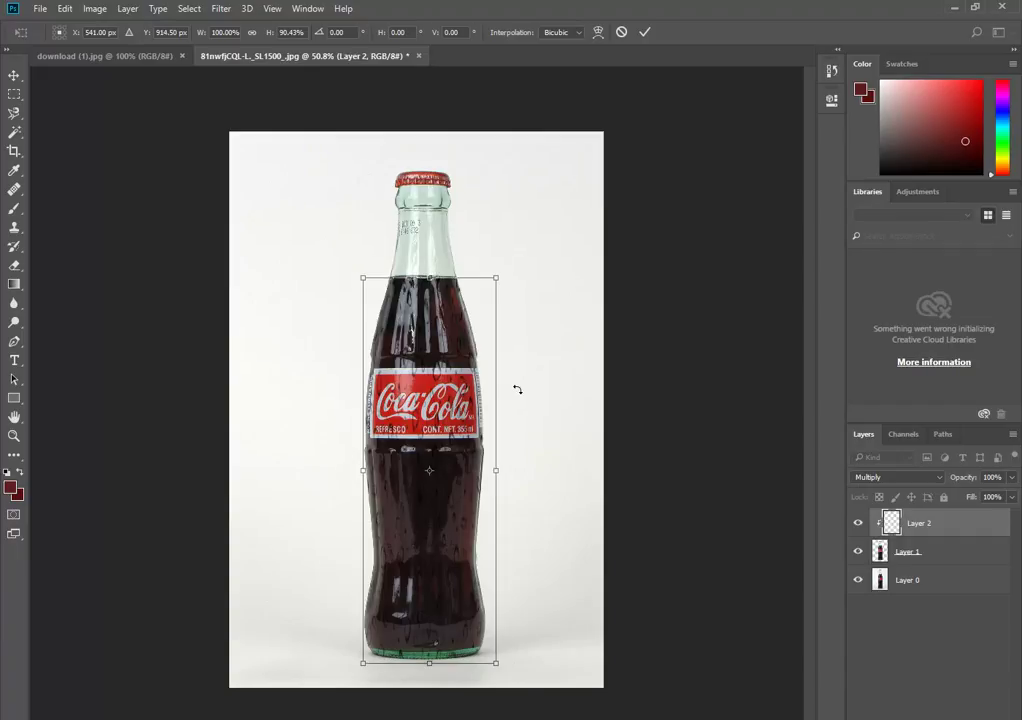
pyautogui.press('Down')
pyautogui.press('Down')
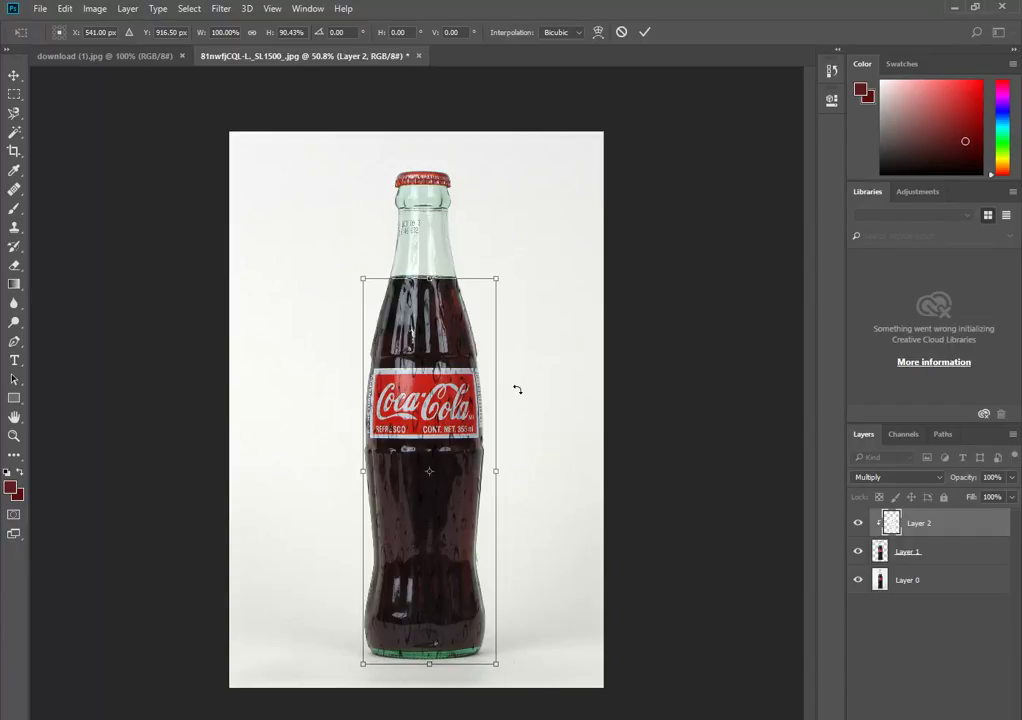
pyautogui.press('Down')
pyautogui.press('Down')
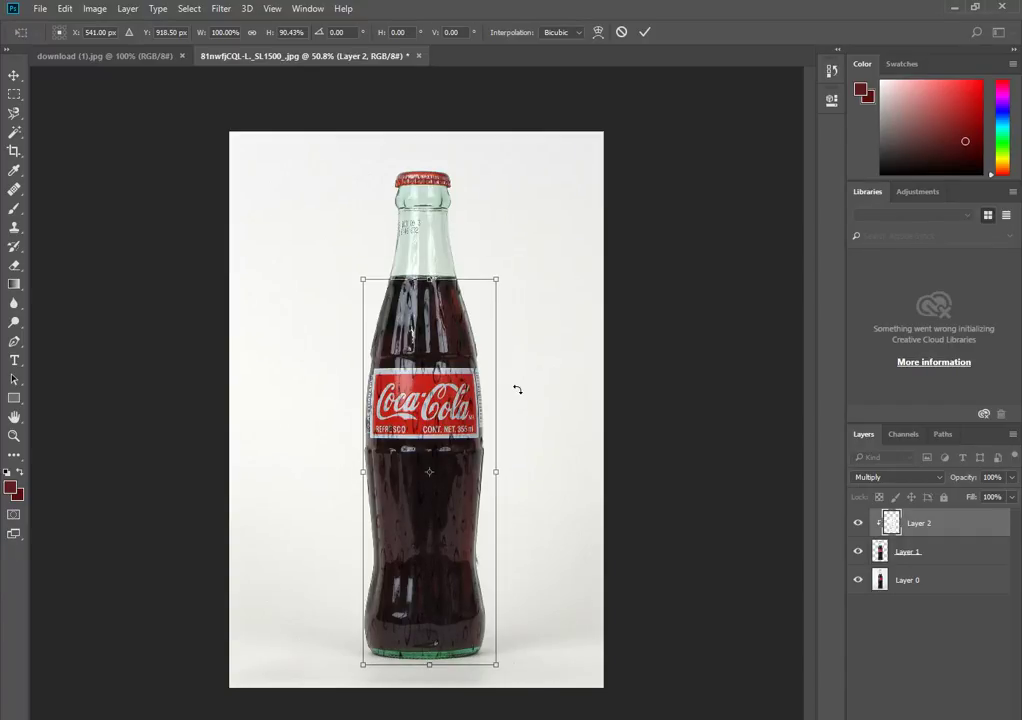
pyautogui.press('Up')
pyautogui.press('Up')
pyautogui.press('Down')
pyautogui.press('Down')
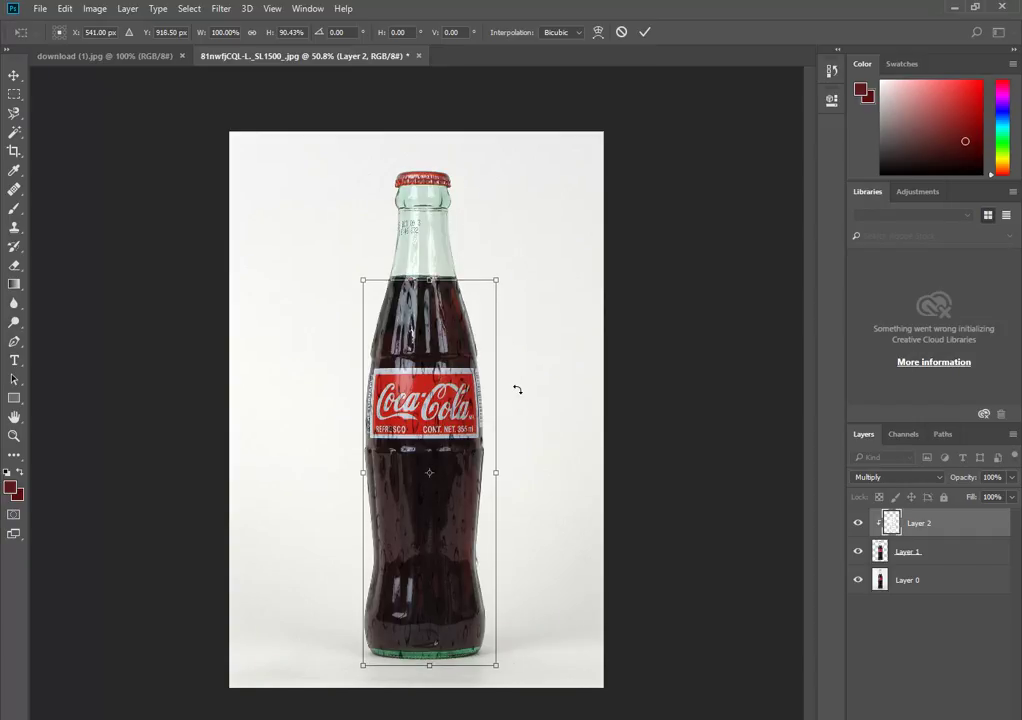
pyautogui.press('Down')
pyautogui.press('Down')
pyautogui.press('Down')
pyautogui.press('Down')
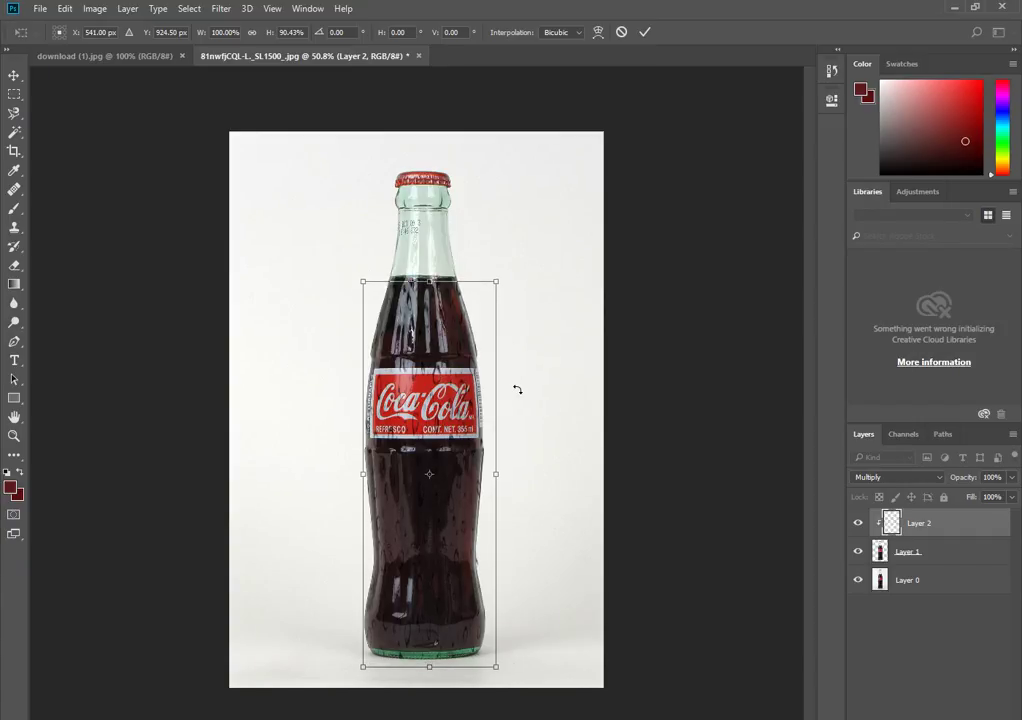
pyautogui.press('Down')
pyautogui.press('Down')
pyautogui.press('Down')
pyautogui.press('Down')
pyautogui.press('Down')
pyautogui.press('Down')
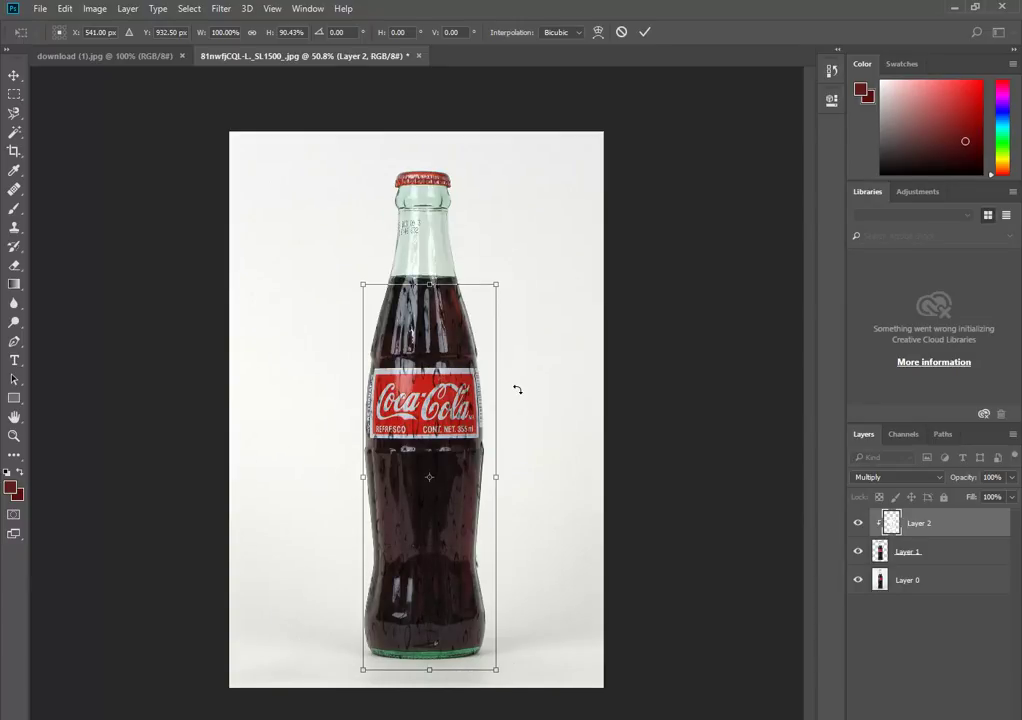
pyautogui.press('Down')
pyautogui.press('Down')
pyautogui.press('Down')
pyautogui.press('Down')
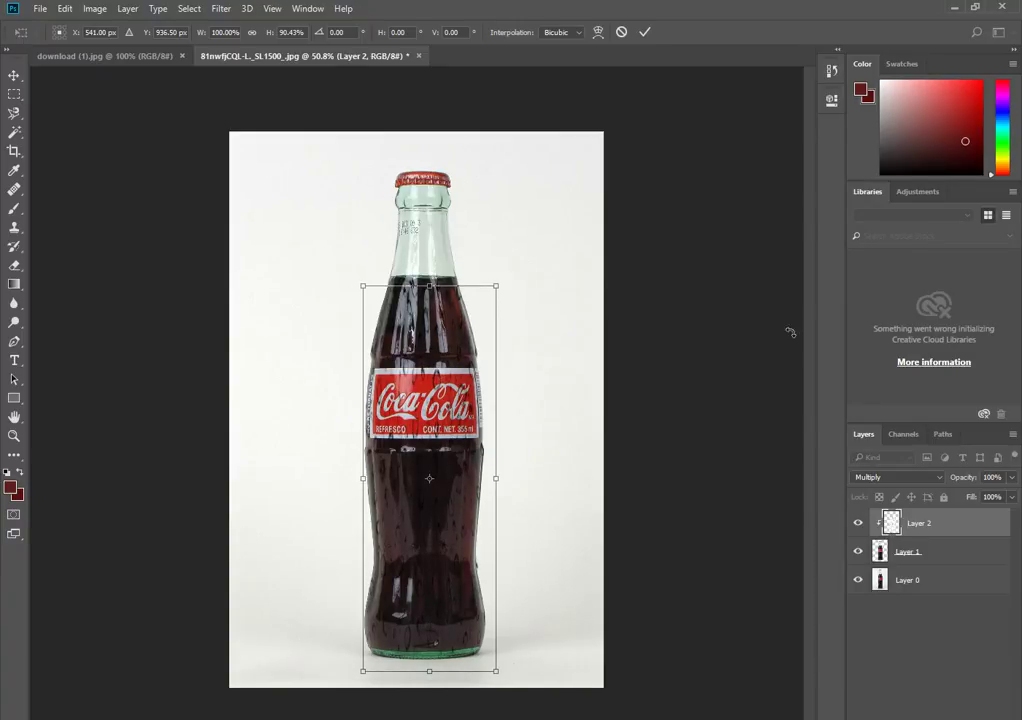
# Cycle the water-drop layer through the blend modes after Multiply, settle on Divide, and keep its opacity at 100%.
pyautogui.click(933, 479)
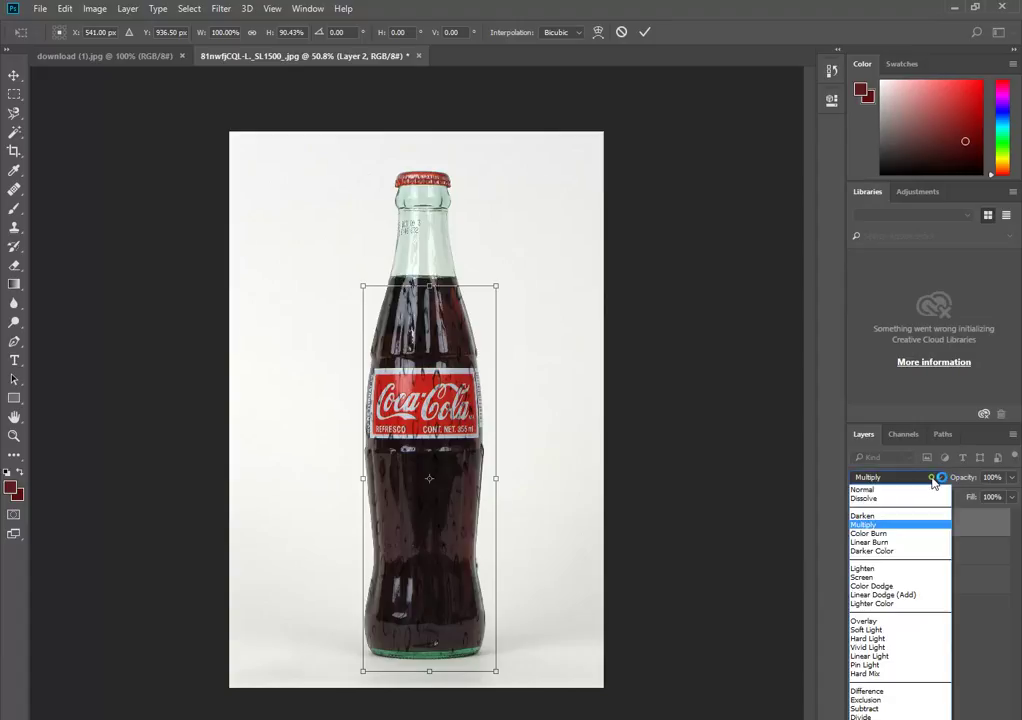
pyautogui.click(933, 479)
pyautogui.press('Down')
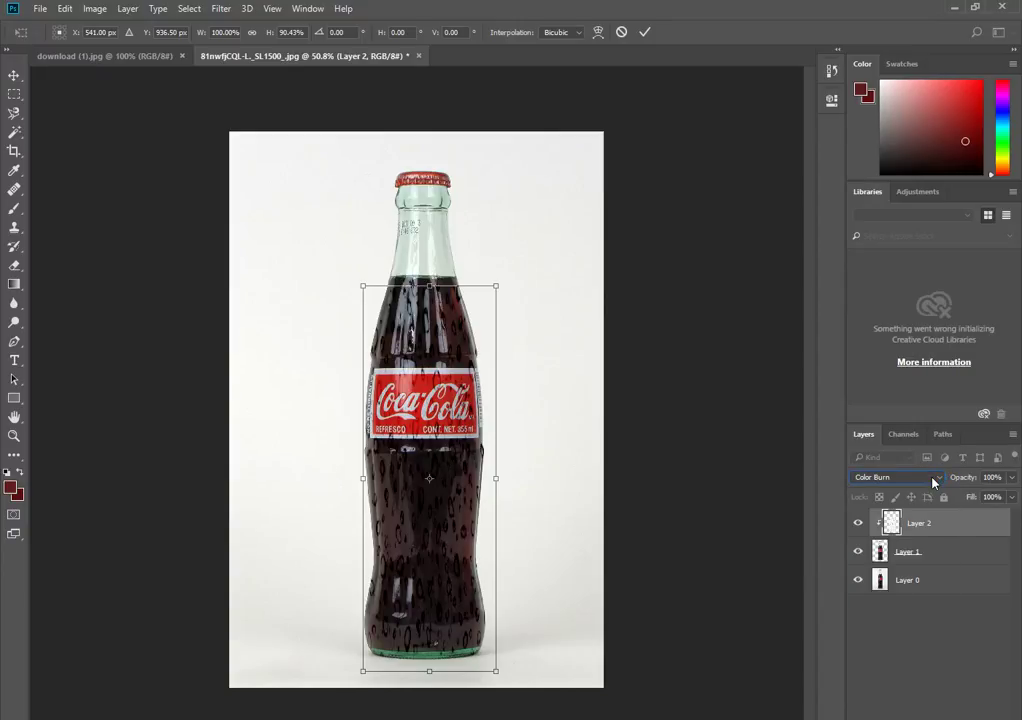
pyautogui.press('Down')
pyautogui.press('Down')
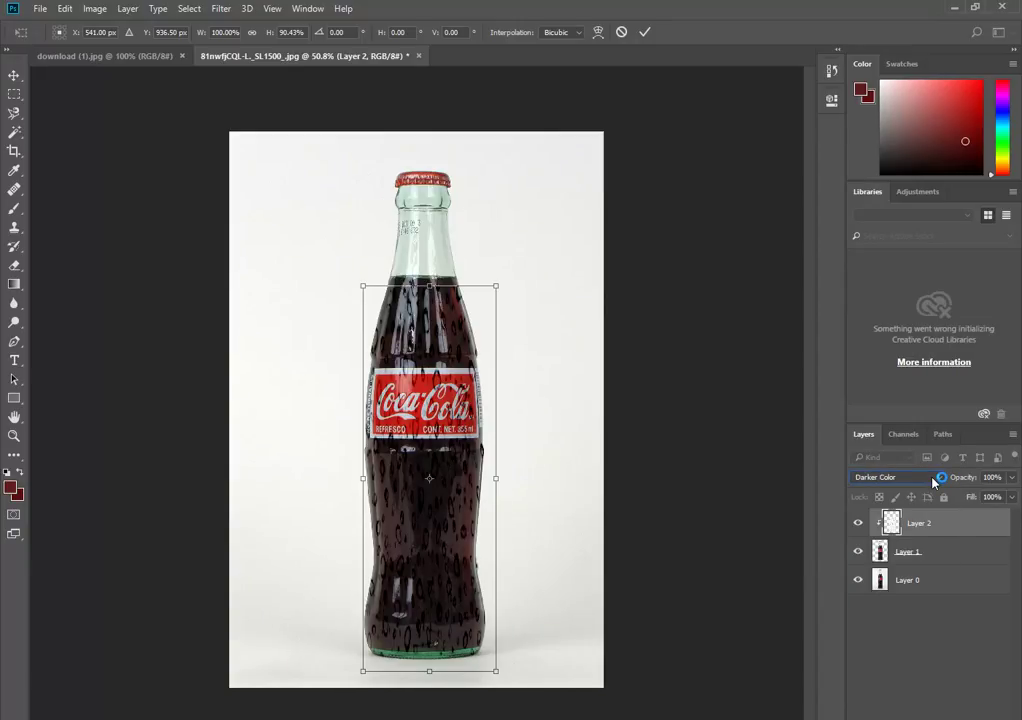
pyautogui.press('Down')
pyautogui.press('Down')
pyautogui.press('Down')
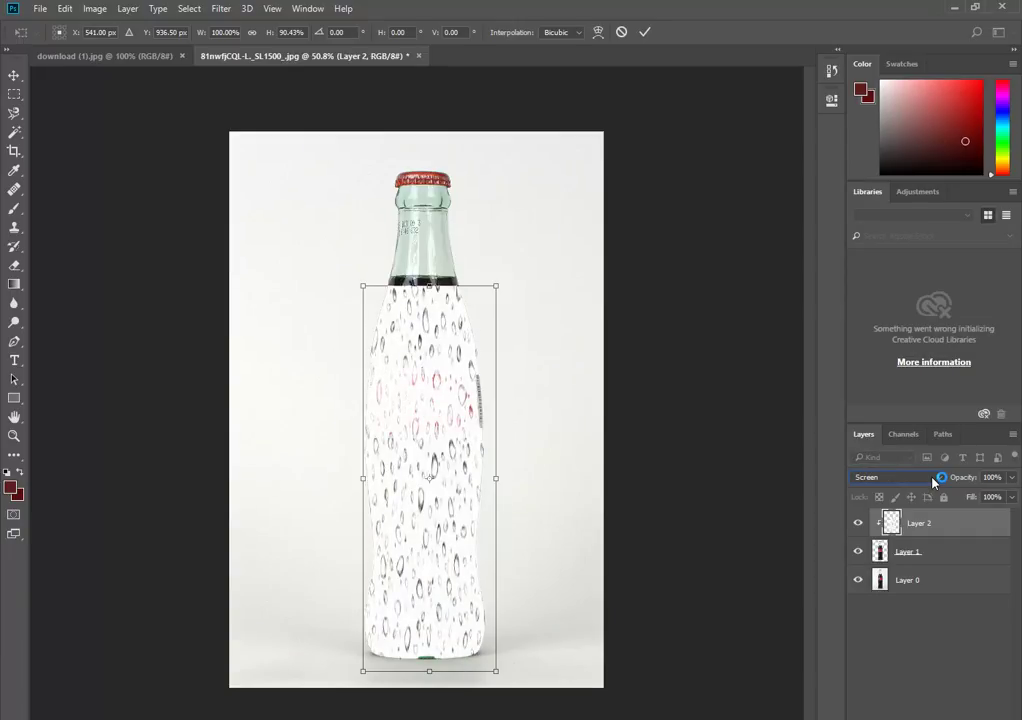
pyautogui.press('Down')
pyautogui.press('Down')
pyautogui.press('Down')
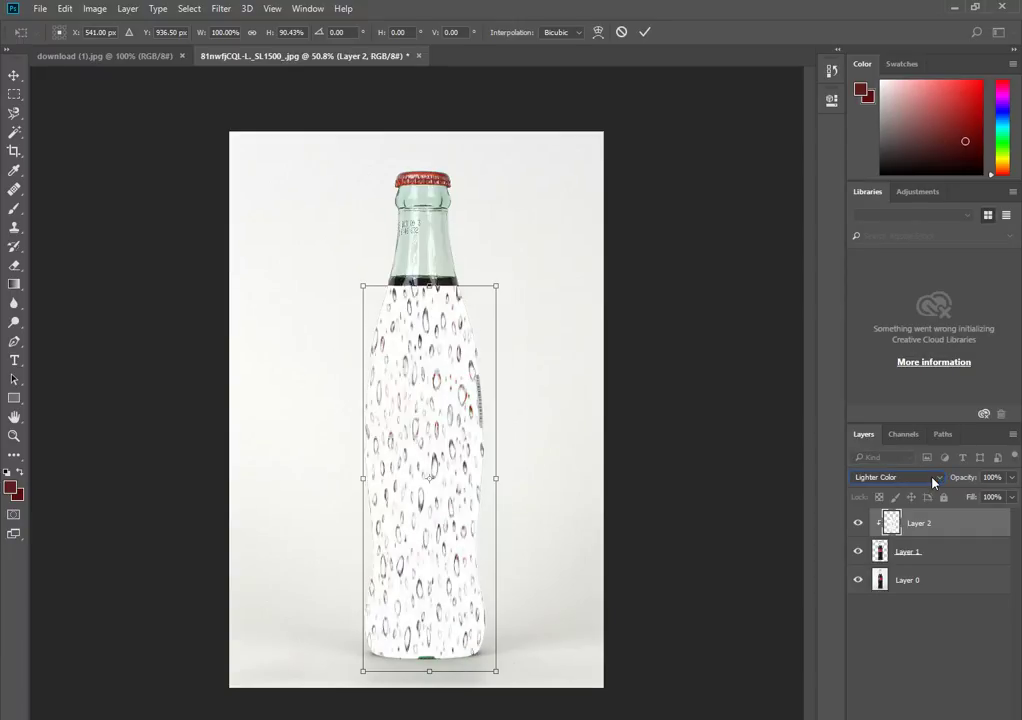
pyautogui.press('Down')
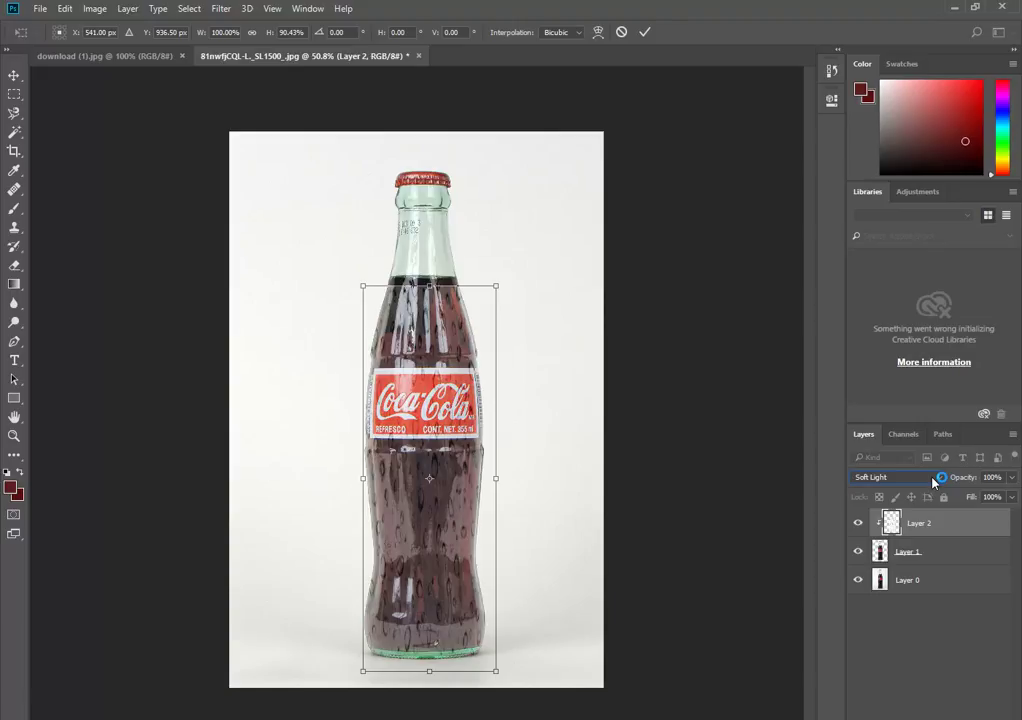
pyautogui.press('Down')
pyautogui.press('Down')
pyautogui.press('Down')
pyautogui.press('Down')
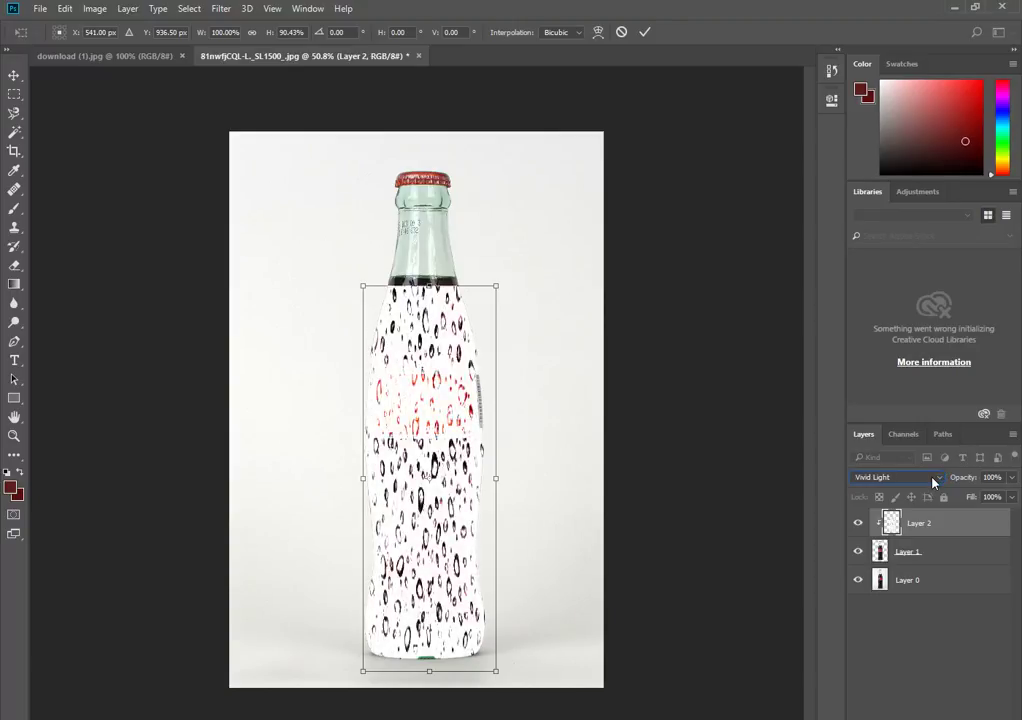
pyautogui.press('Down')
pyautogui.press('Down')
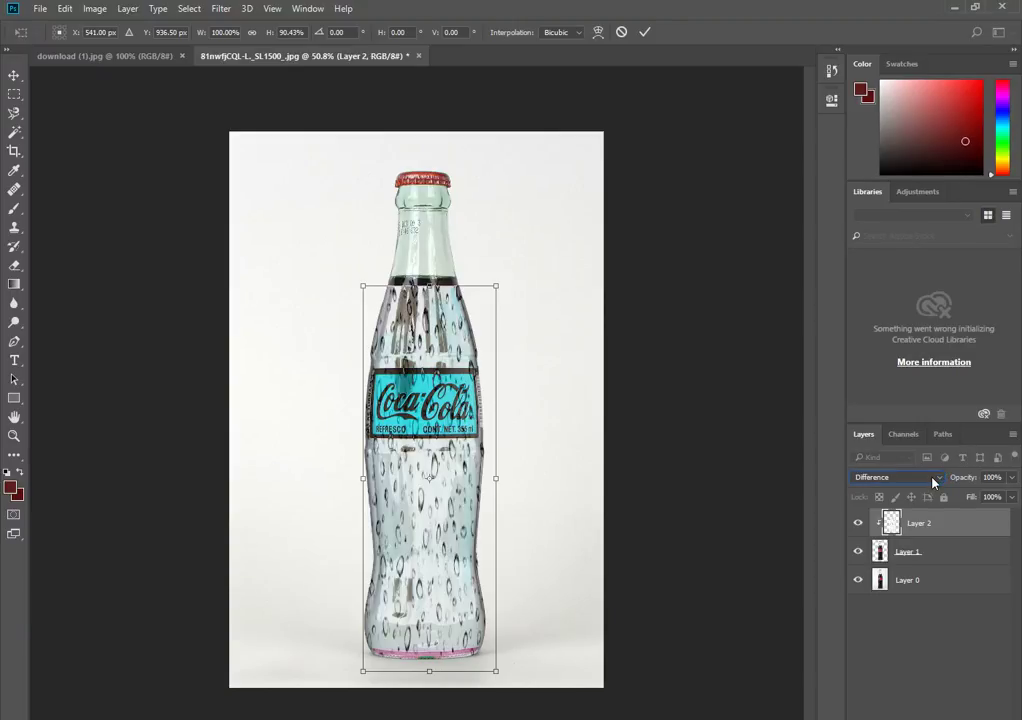
pyautogui.press('Down')
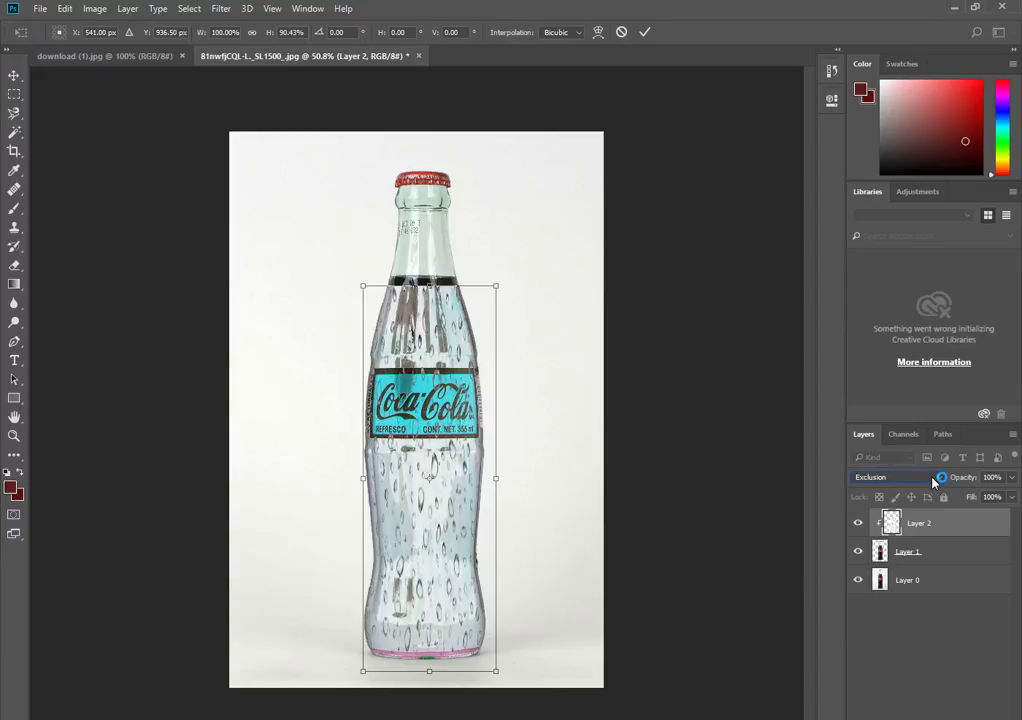
pyautogui.press('Down')
pyautogui.press('Down')
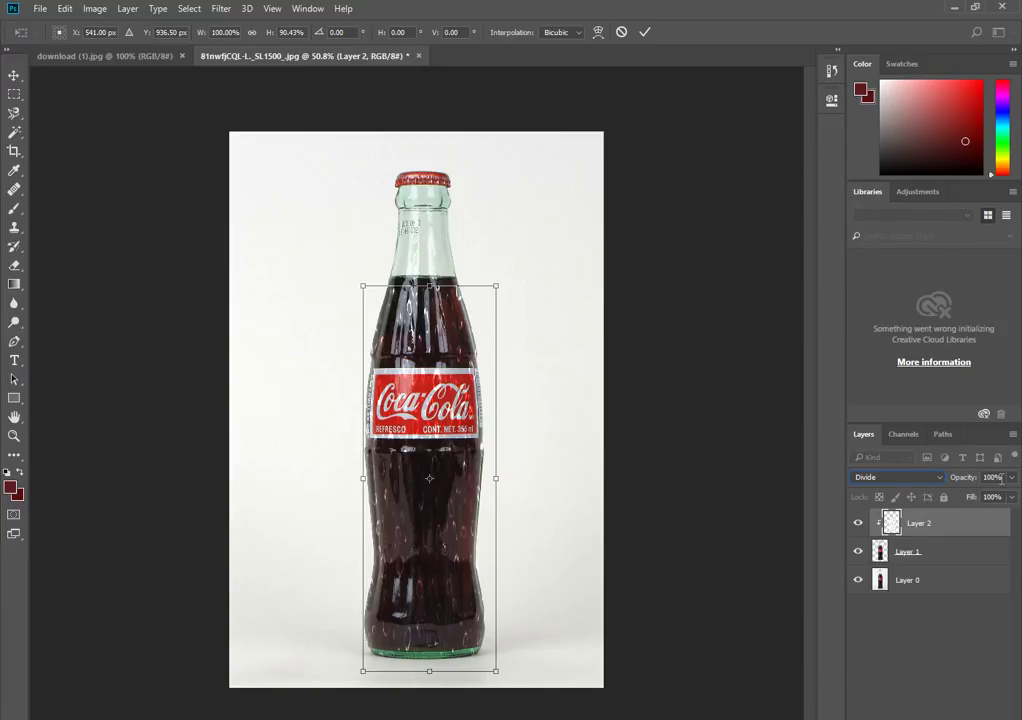
pyautogui.click(1011, 477)
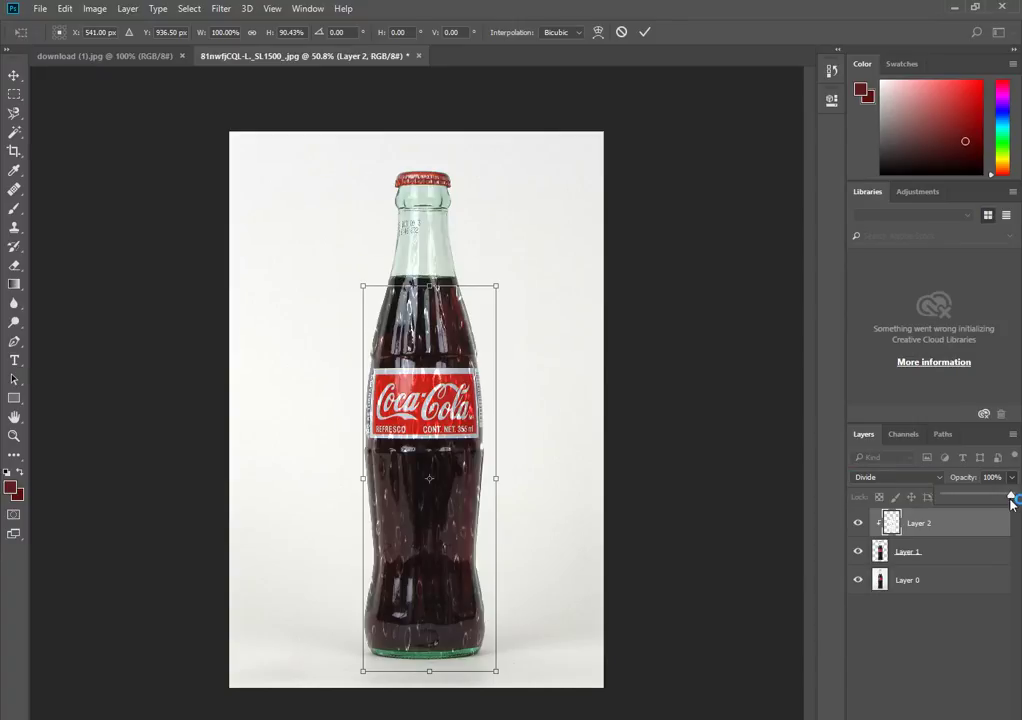
pyautogui.moveTo(1011, 502)
pyautogui.mouseDown()
pyautogui.moveTo(945, 502)
pyautogui.moveTo(1010, 499)
pyautogui.mouseUp()
pyautogui.moveTo(1015, 498); pyautogui.dragTo(1020, 498)
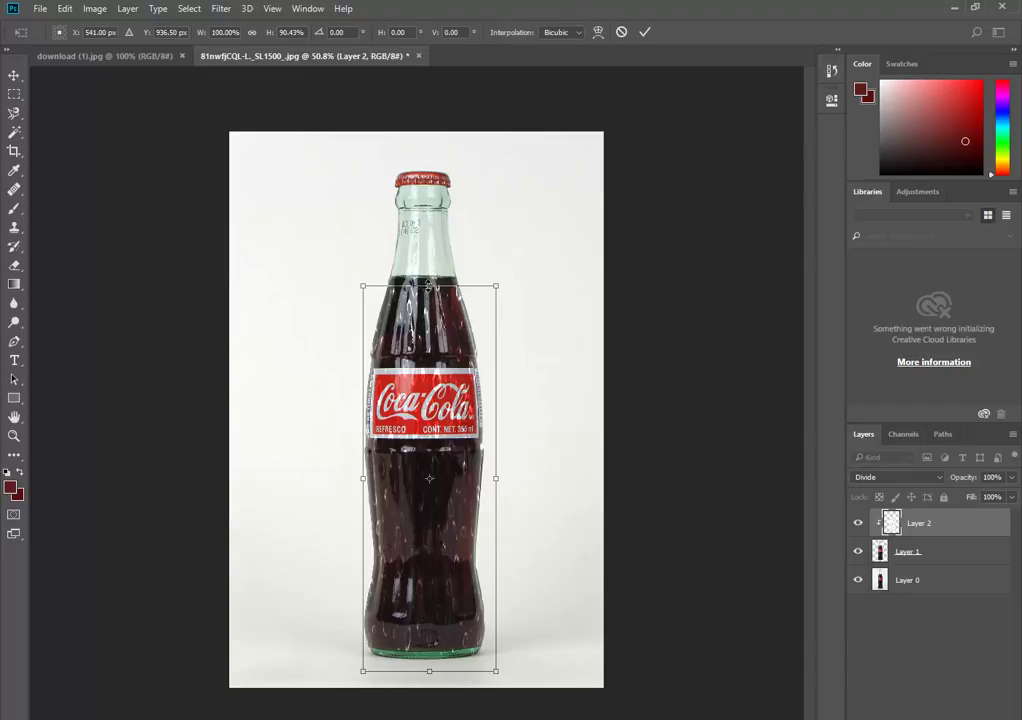
# Extend the water-drop layer's upper edge to the liquid line at about 92.34% height, apply the transformation, and select the background photo layer.
pyautogui.moveTo(429, 286); pyautogui.dragTo(429, 278)
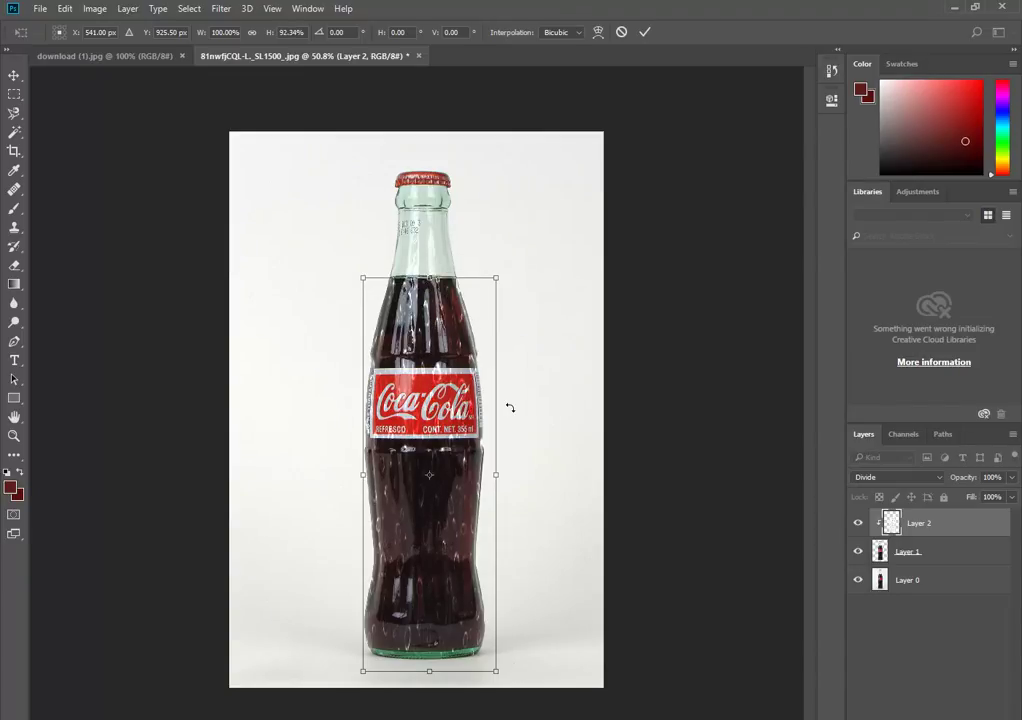
pyautogui.click(14, 74)
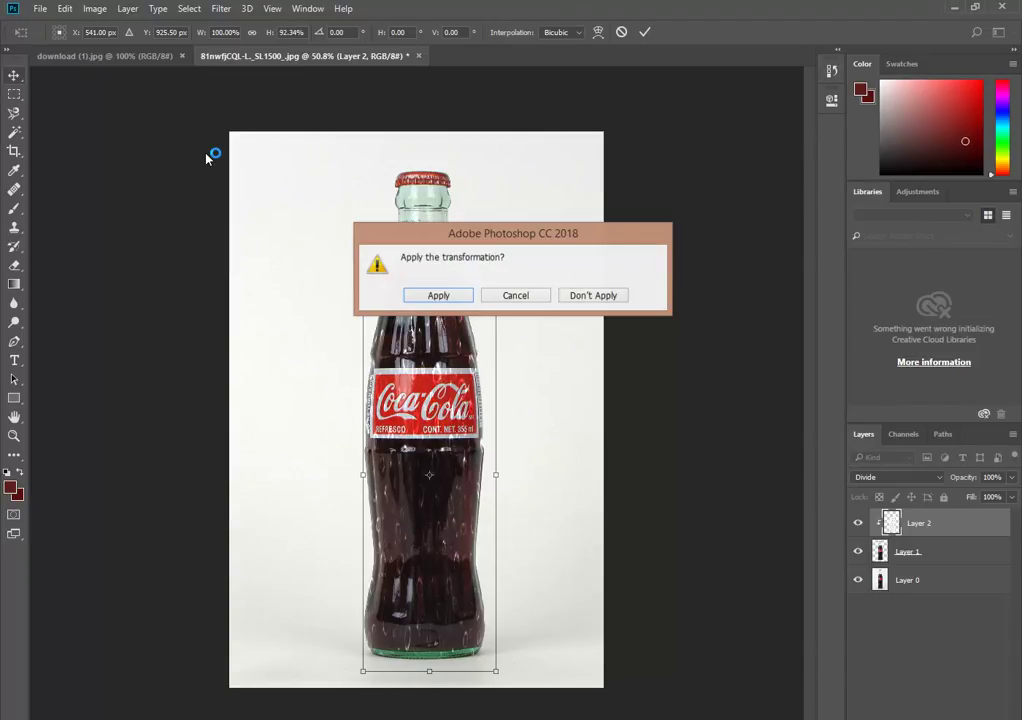
pyautogui.click(453, 297)
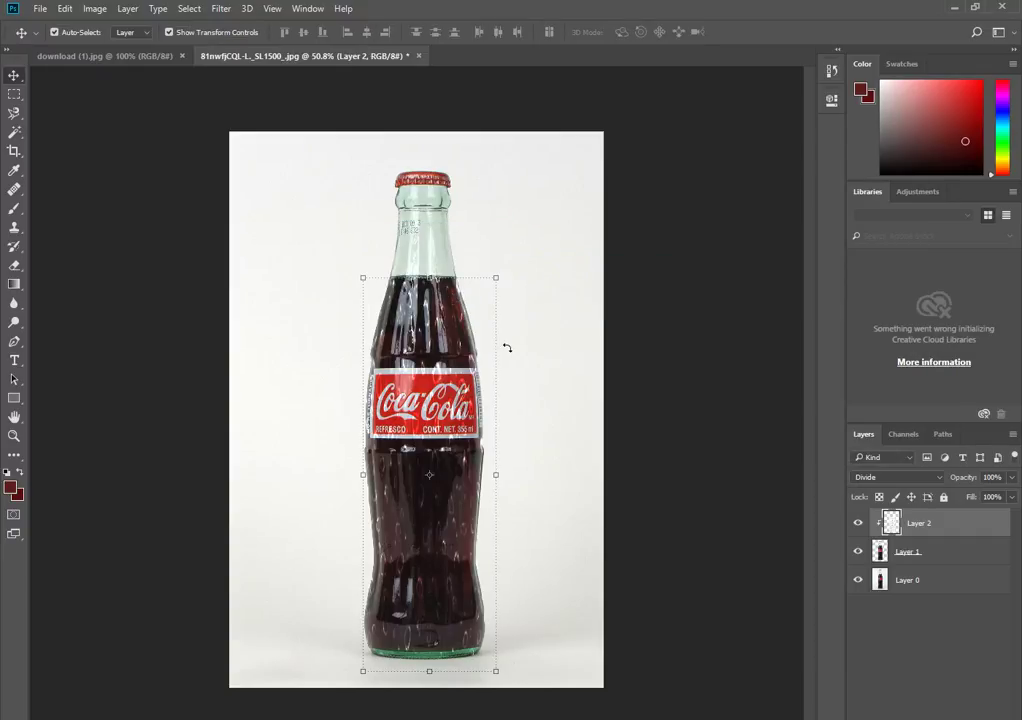
pyautogui.click(258, 265)
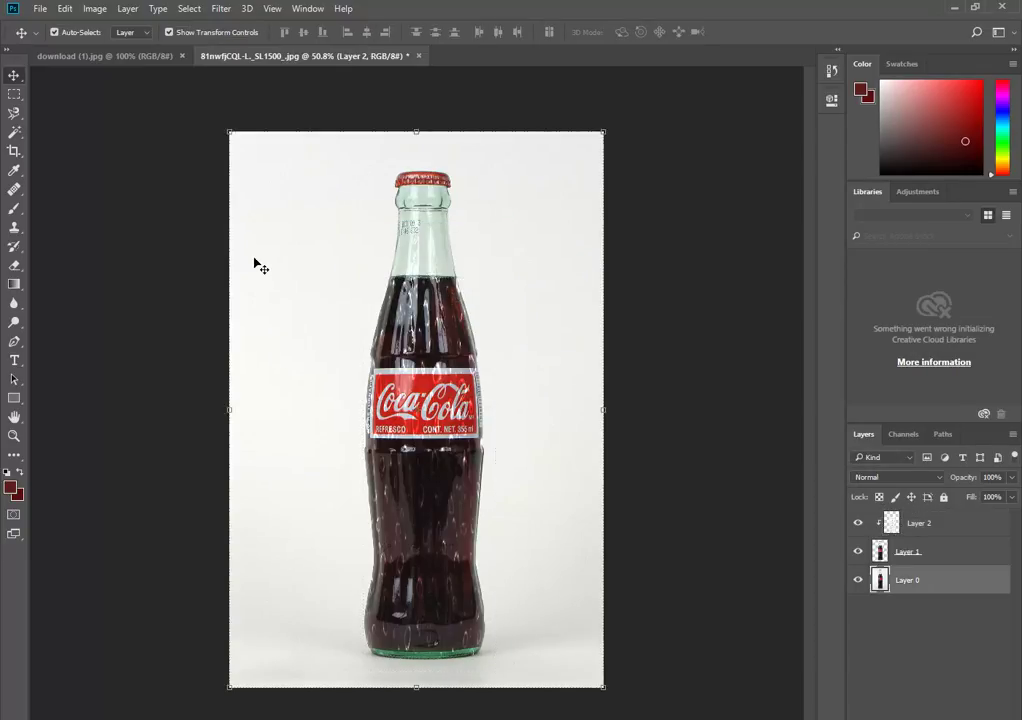